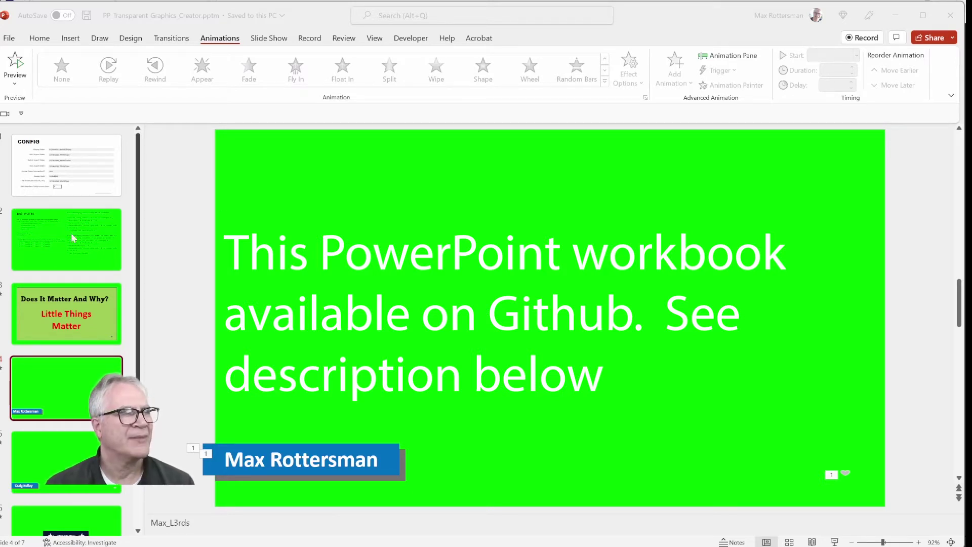
Step: Step through the title and two name lower-third slides, ending on slide 7's 'Little Things Matter' thumbnail
click(76, 309)
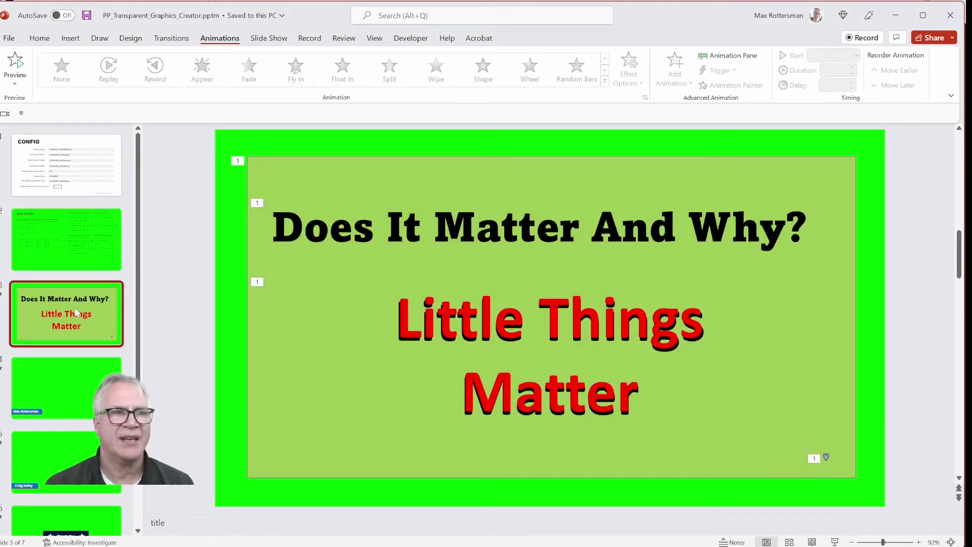
click(51, 393)
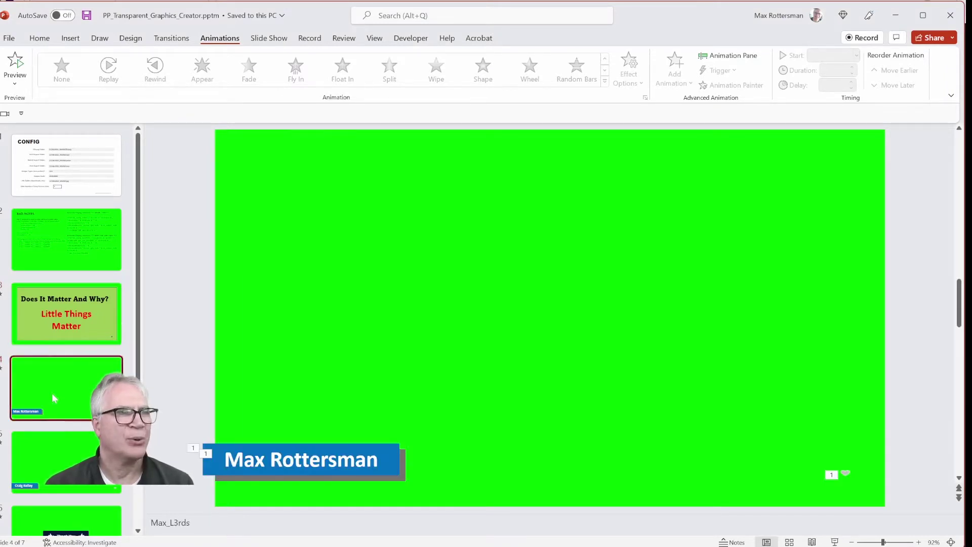
click(56, 471)
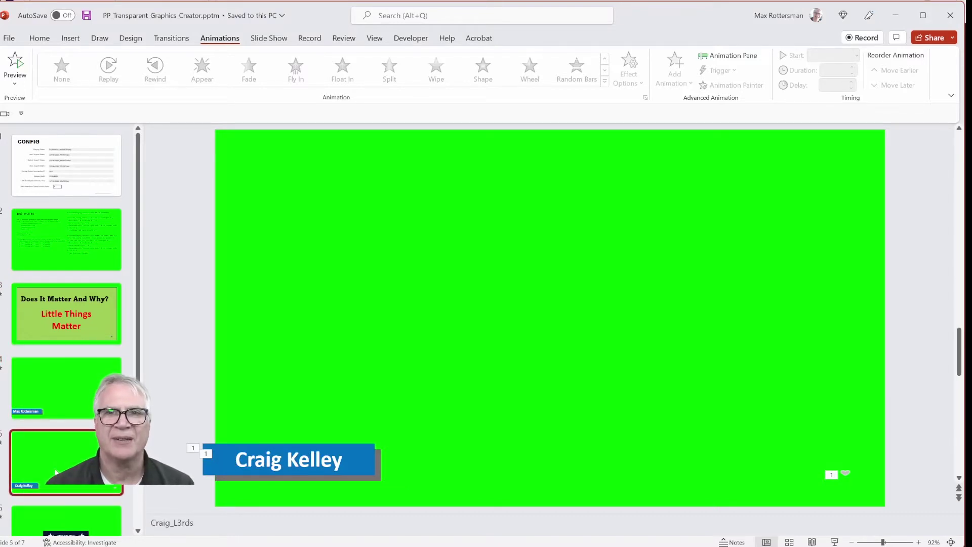
scroll(56, 472, down, 3)
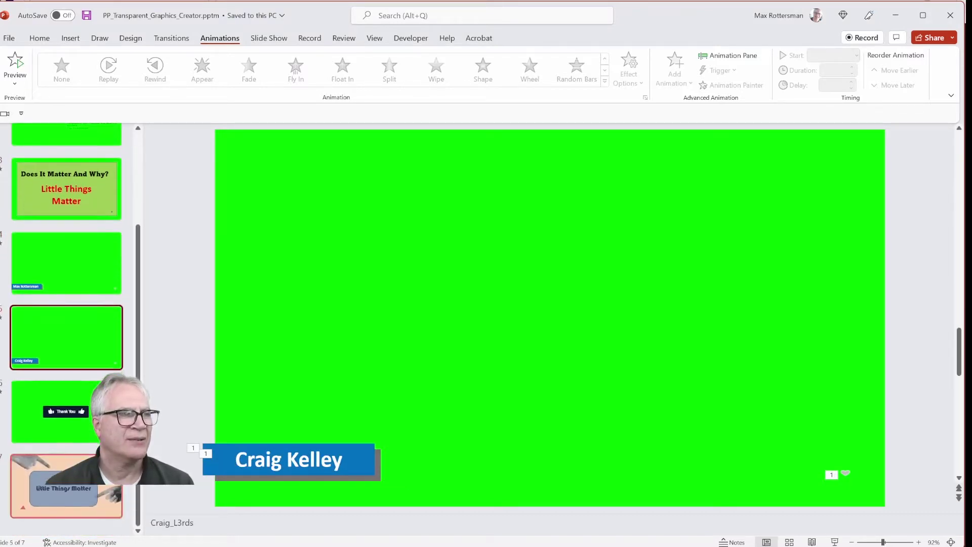
click(56, 483)
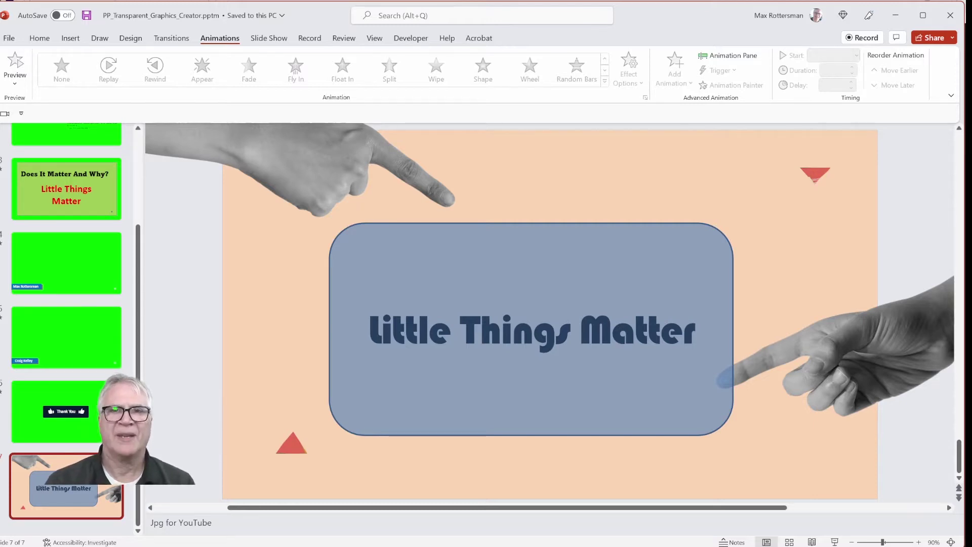
Step: Deselect everything by clicking the empty slide background
click(241, 443)
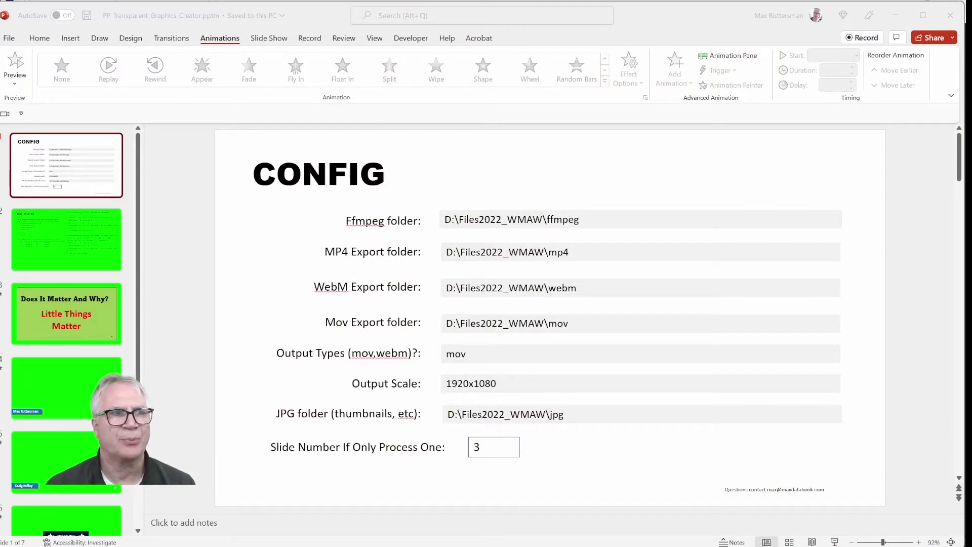
click(565, 218)
click(565, 219)
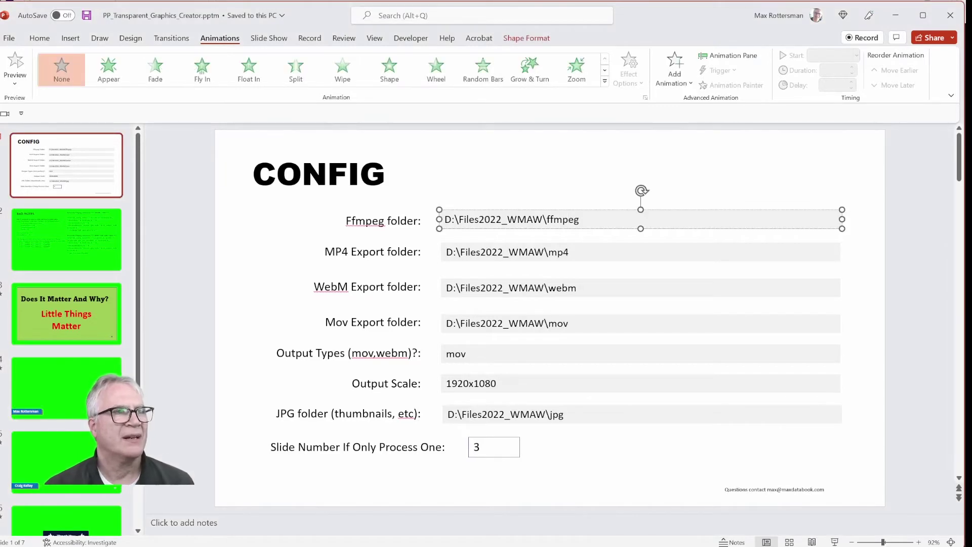
click(581, 253)
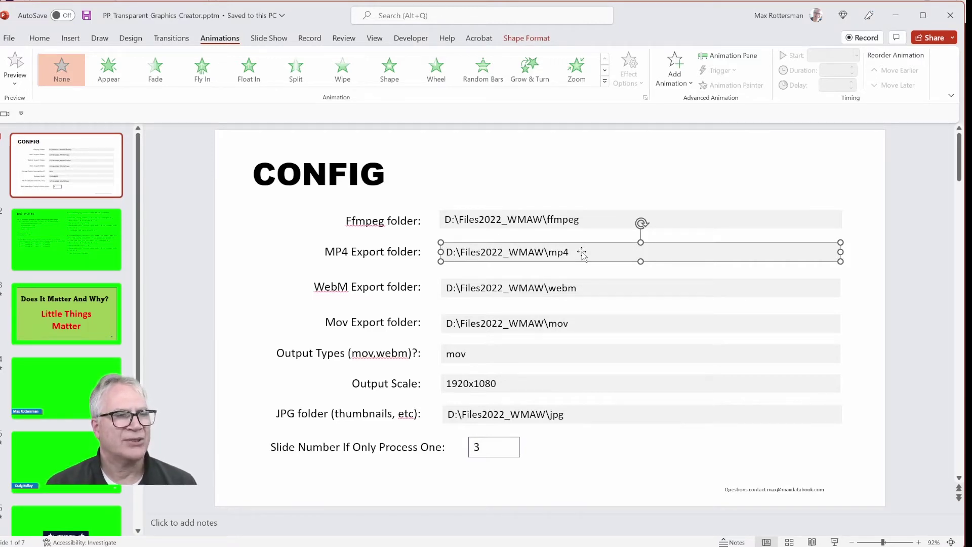
click(583, 290)
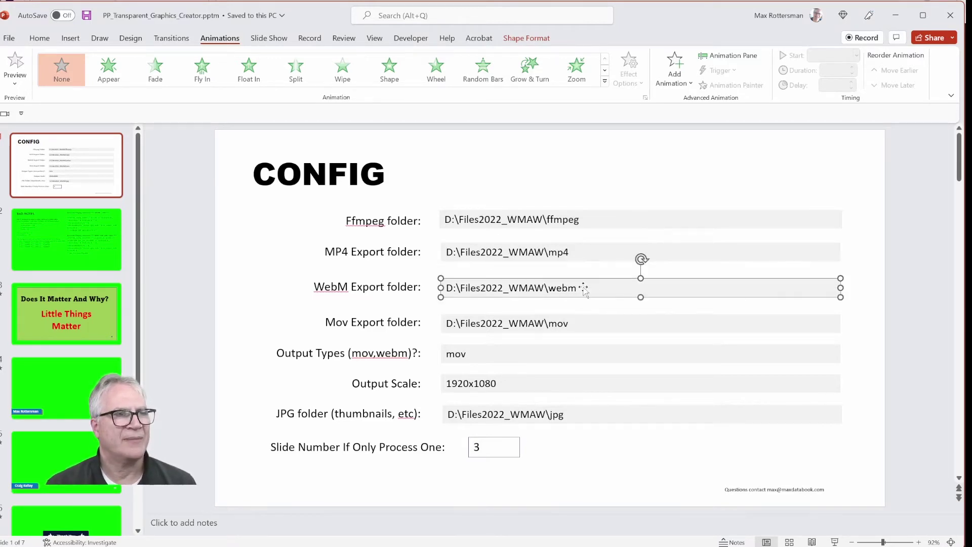
click(589, 324)
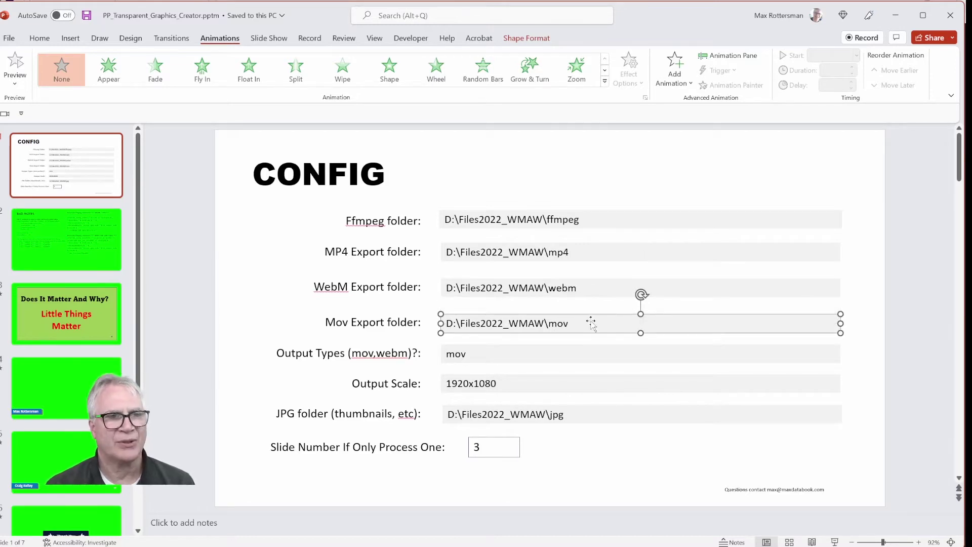
click(566, 385)
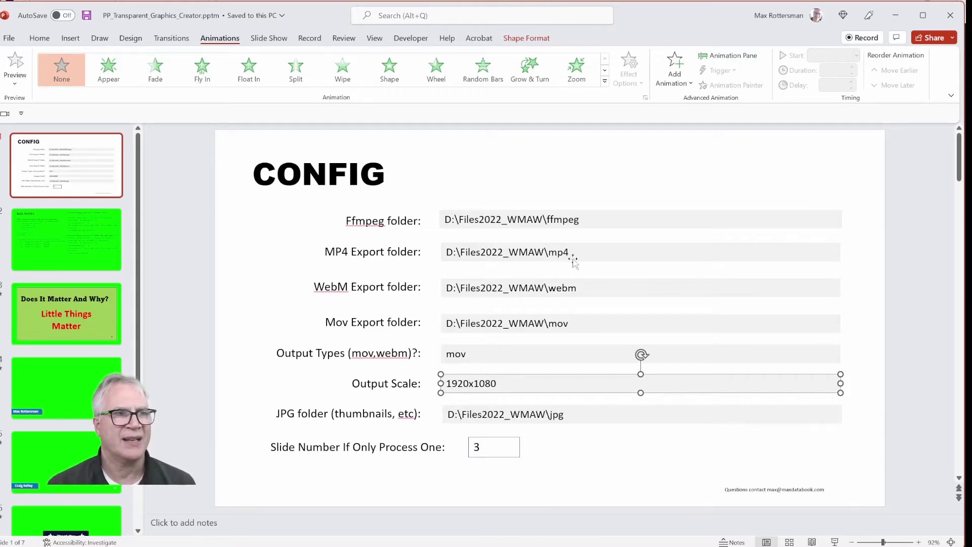
click(577, 415)
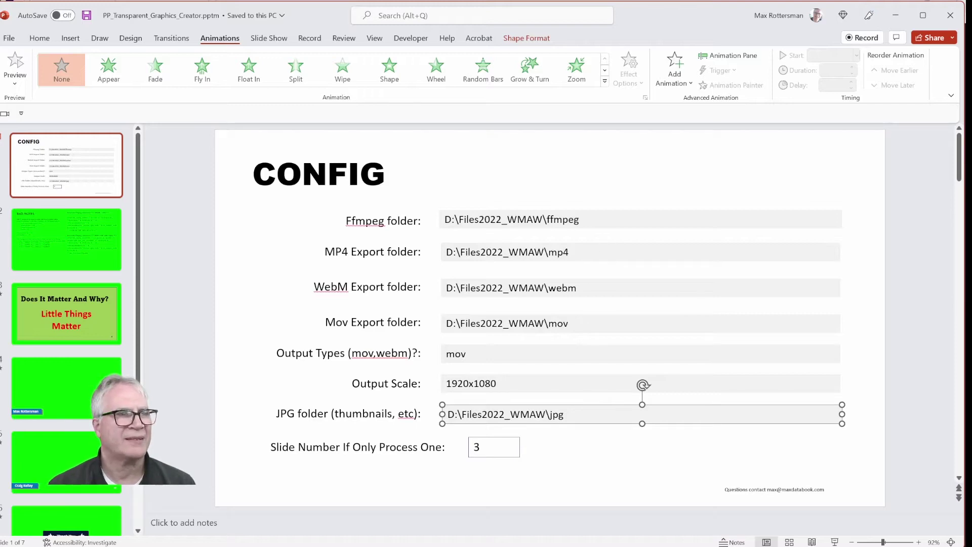
click(534, 288)
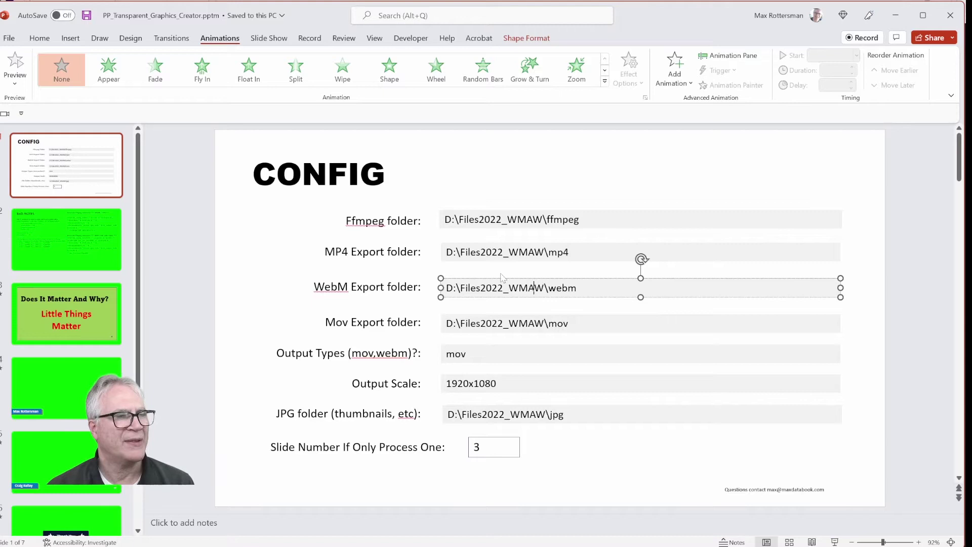
Step: List the CONFIG slide's shape names in the Selection Pane, then open the Visual Basic editor
click(491, 252)
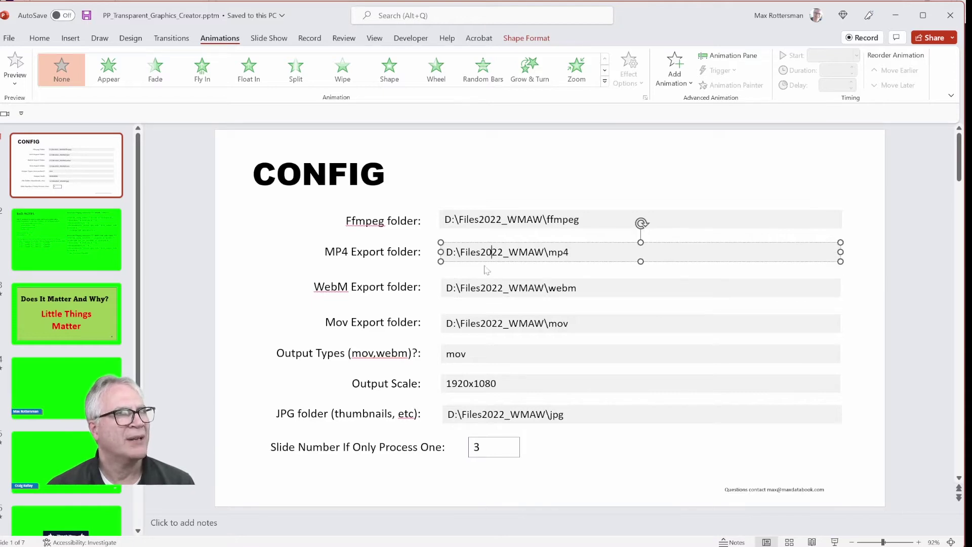
scroll(272, 48, up, 5)
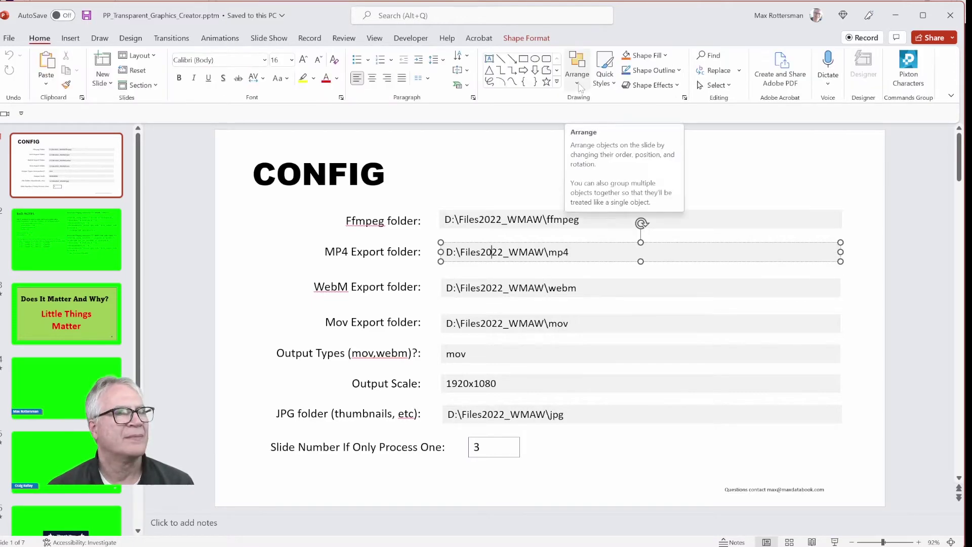
click(578, 81)
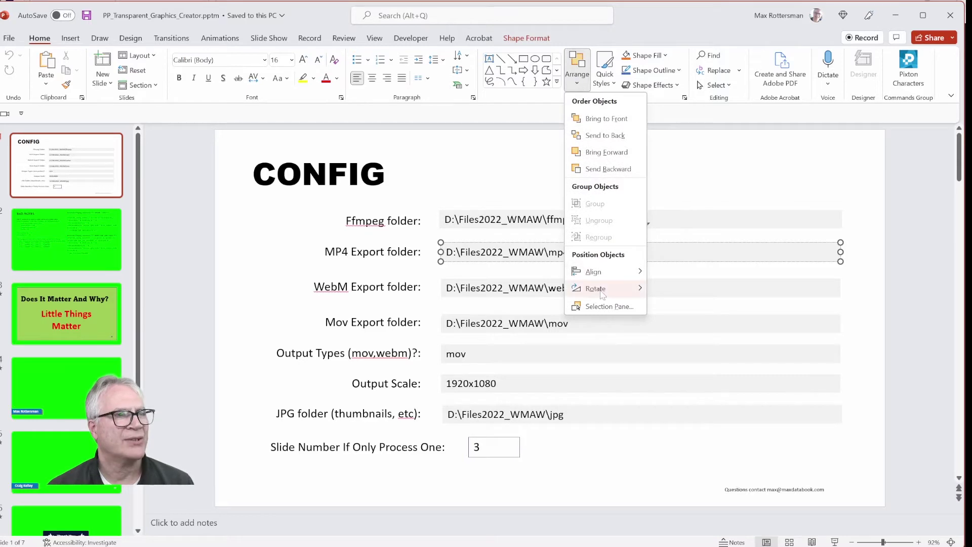
click(608, 306)
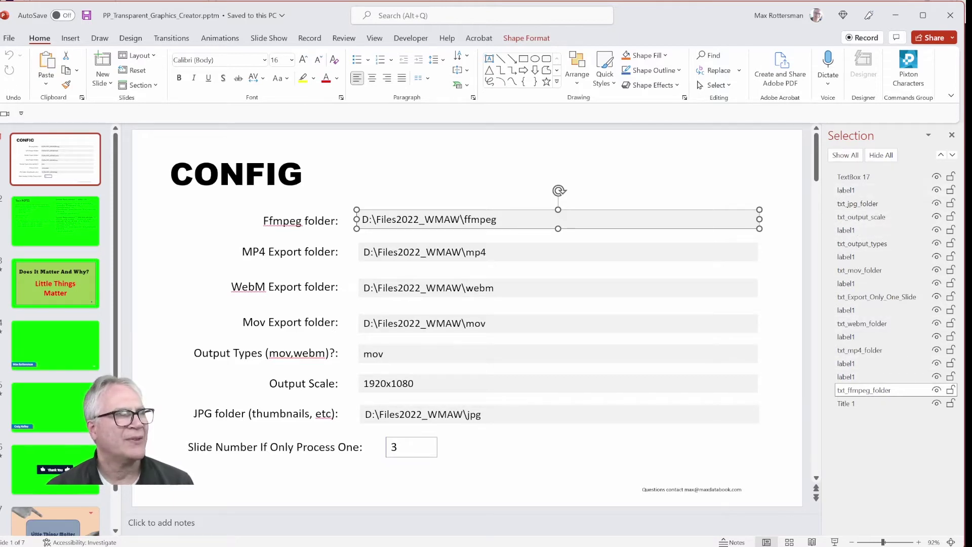
click(398, 42)
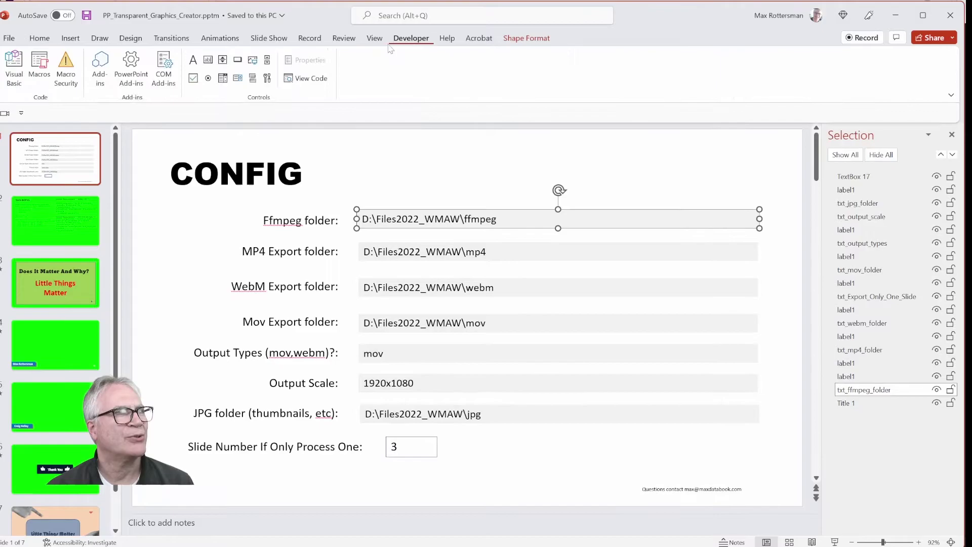
click(14, 71)
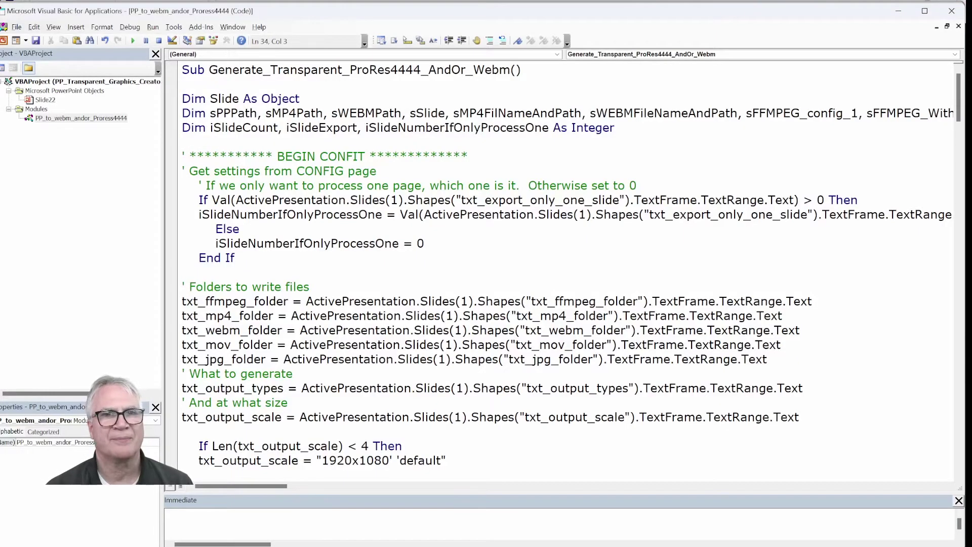
click(235, 258)
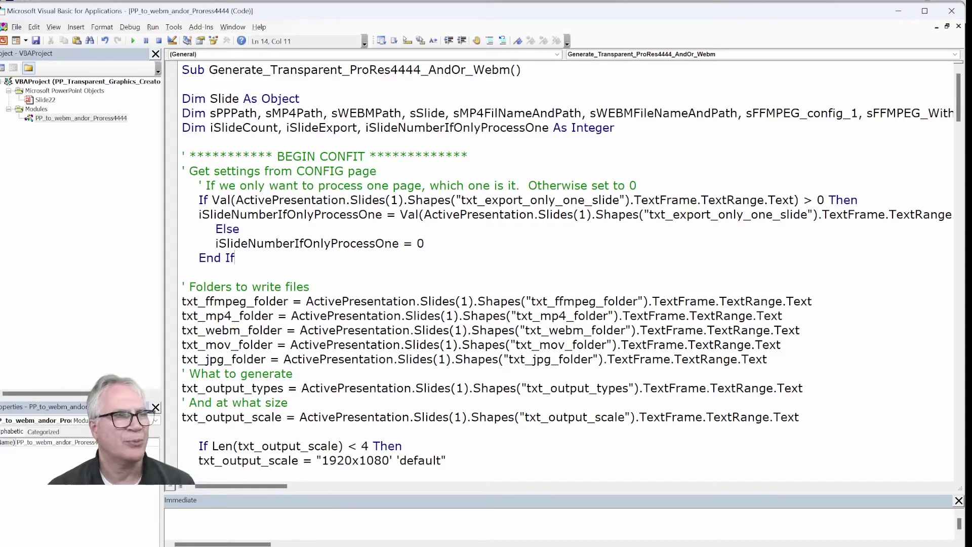
scroll(571, 266, down, 1)
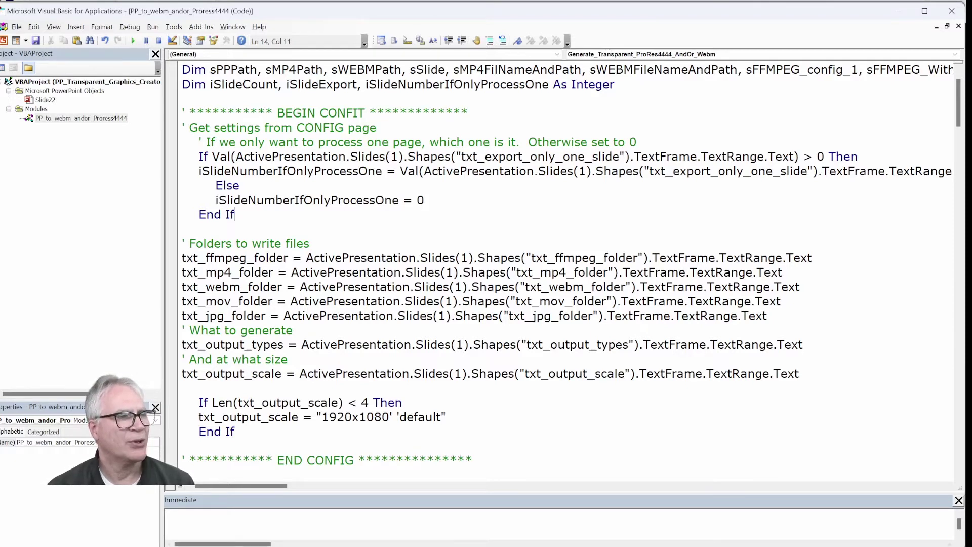
key(alt+F11)
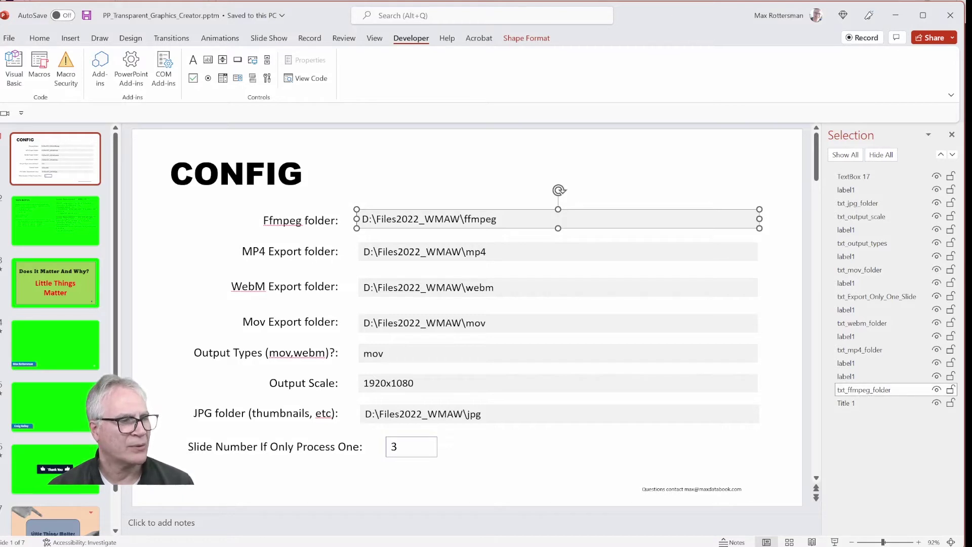
key(alt+F11)
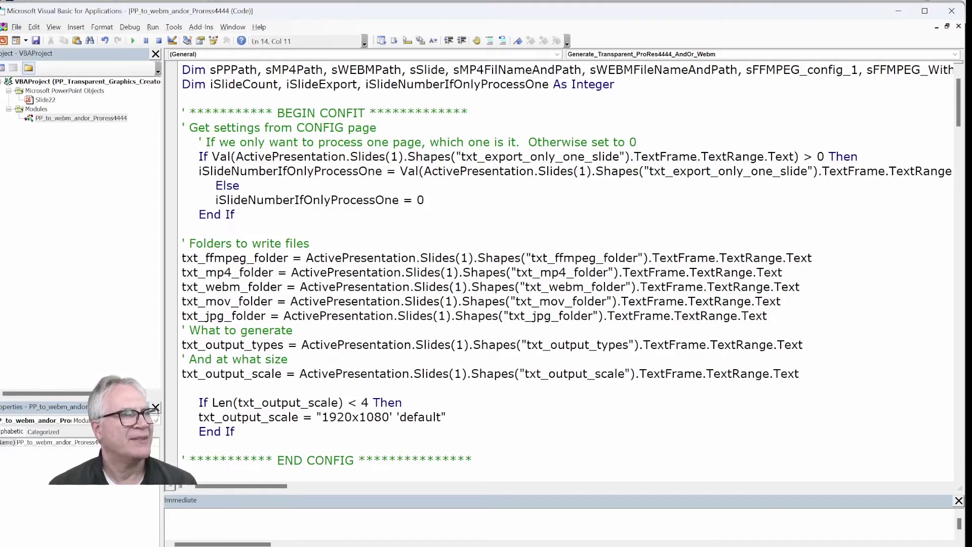
Step: Read through the Generate_Transparent_ProRes4444_AndOr_Webm macro code, including the sChromaSimilarity setting
scroll(562, 268, down, 2)
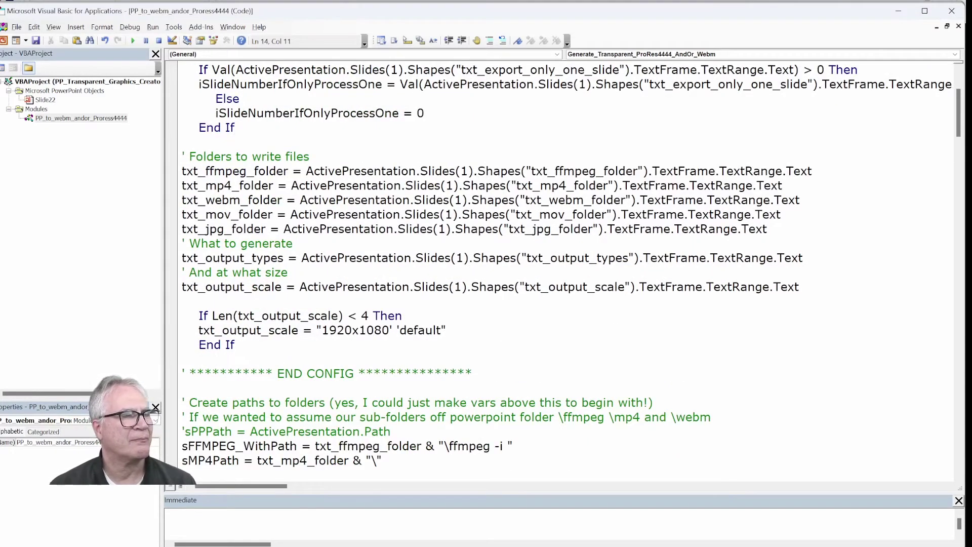
scroll(562, 268, down, 2)
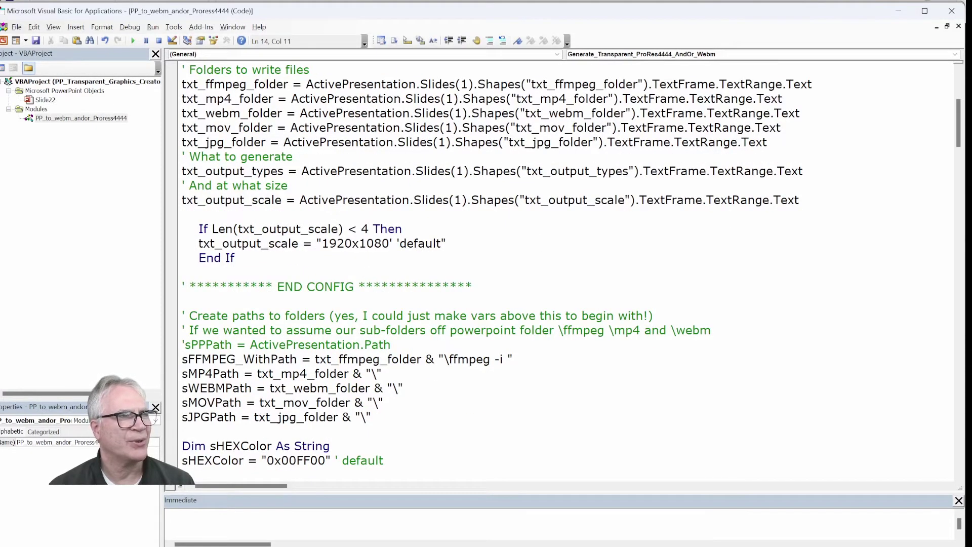
scroll(562, 268, down, 2)
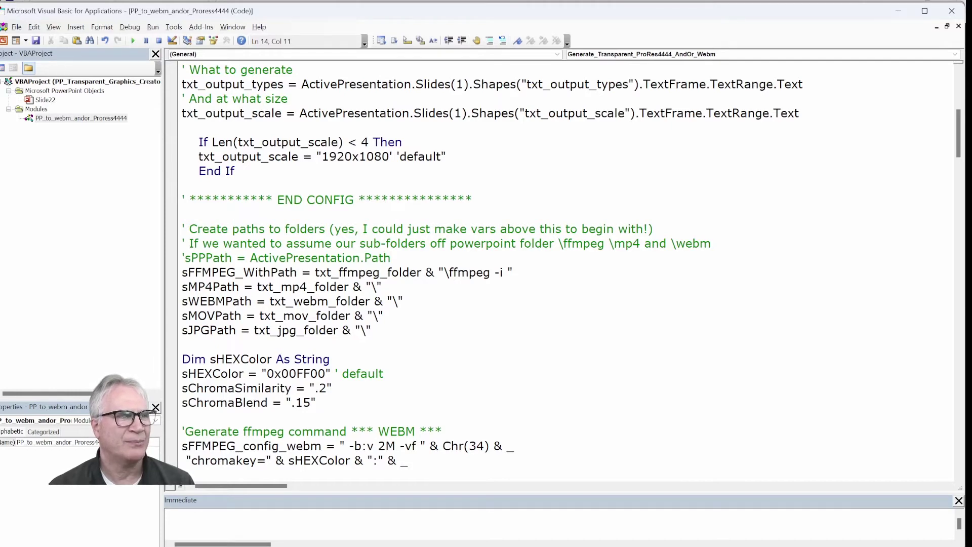
scroll(567, 268, down, 3)
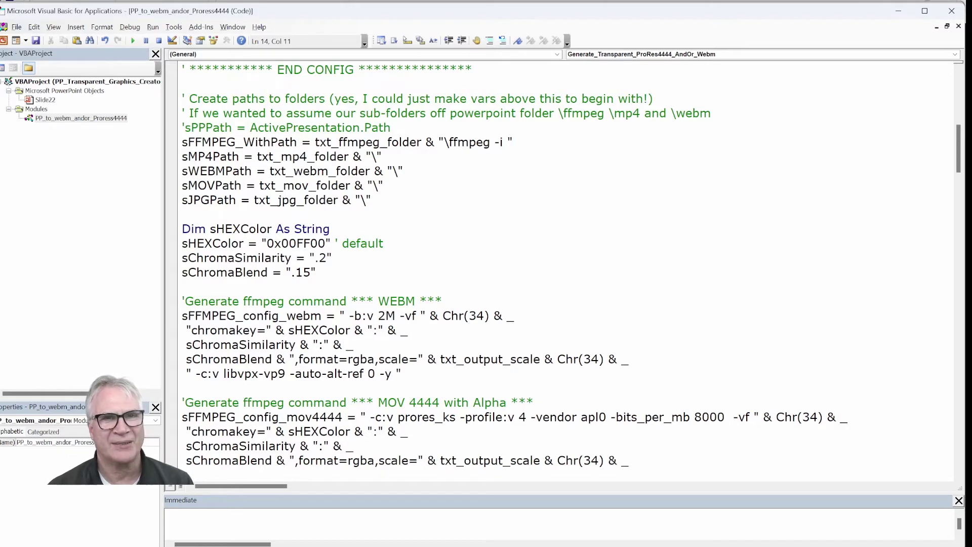
scroll(572, 266, down, 1)
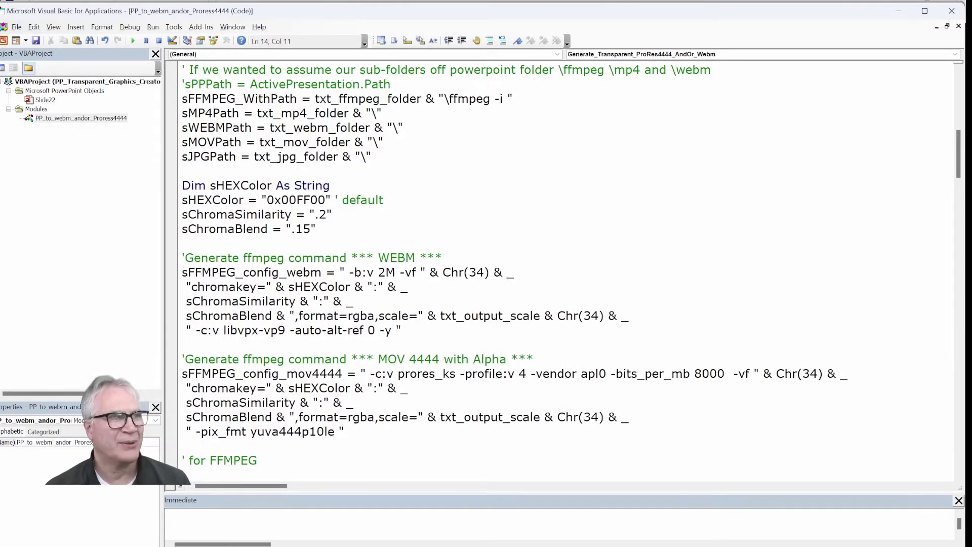
scroll(571, 266, down, 1)
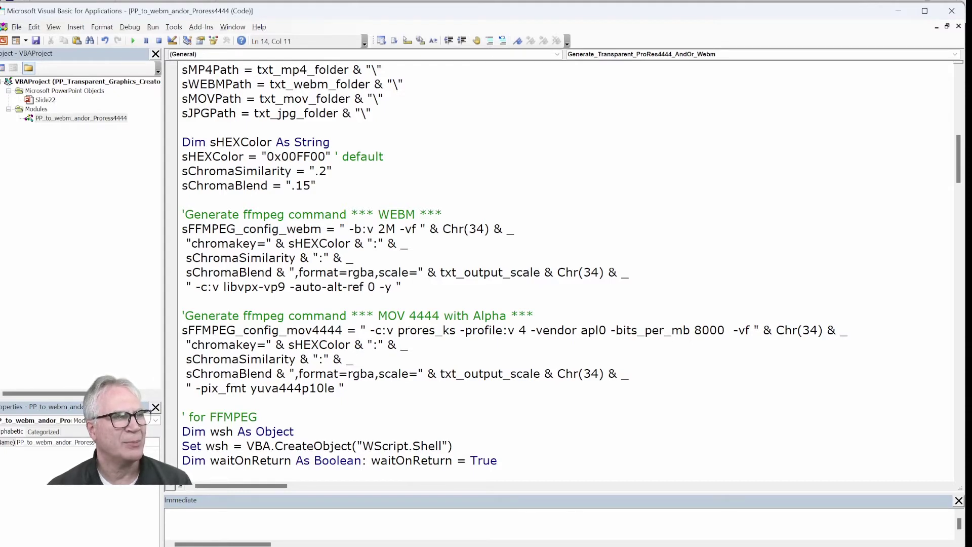
scroll(556, 268, down, 2)
click(300, 273)
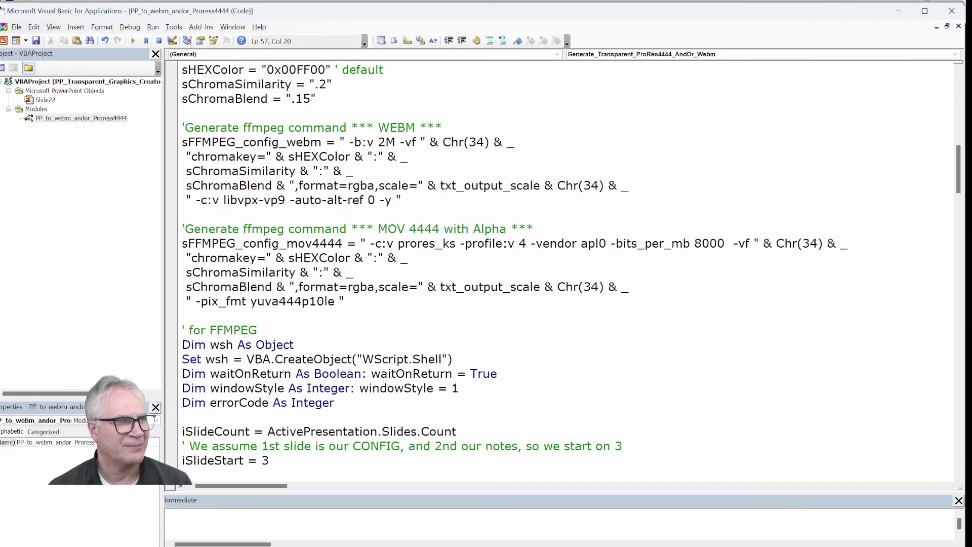
scroll(566, 264, down, 2)
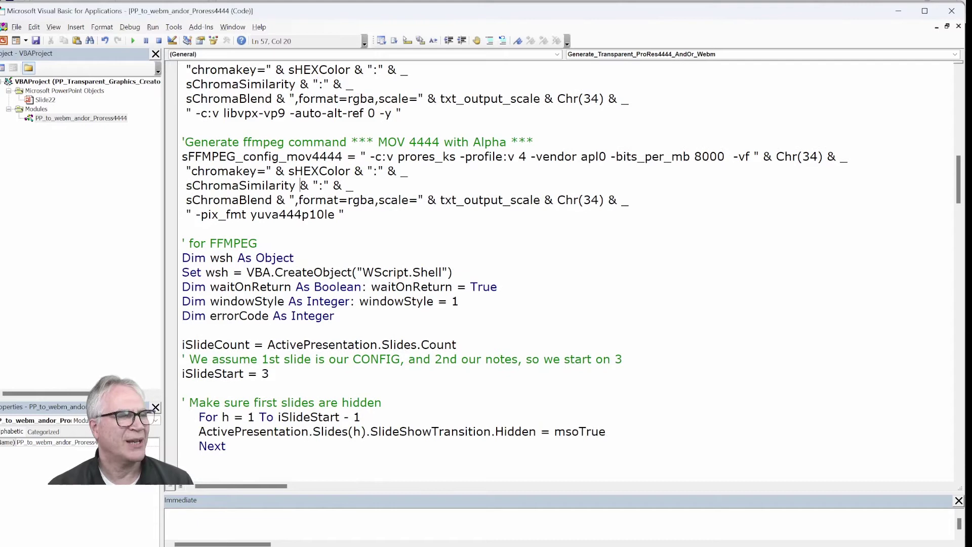
scroll(302, 142, down, 1)
scroll(300, 99, down, 1)
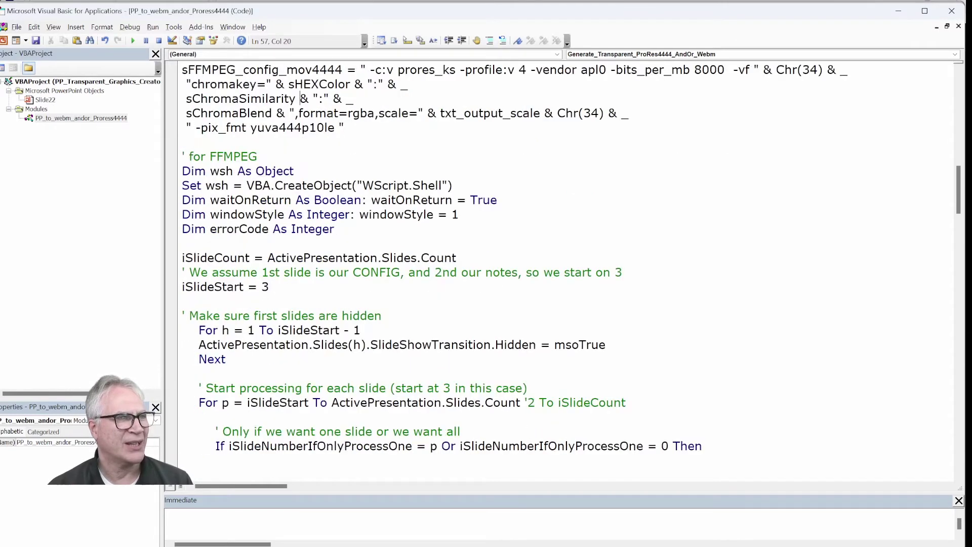
scroll(567, 263, down, 1)
scroll(567, 263, down, 1)
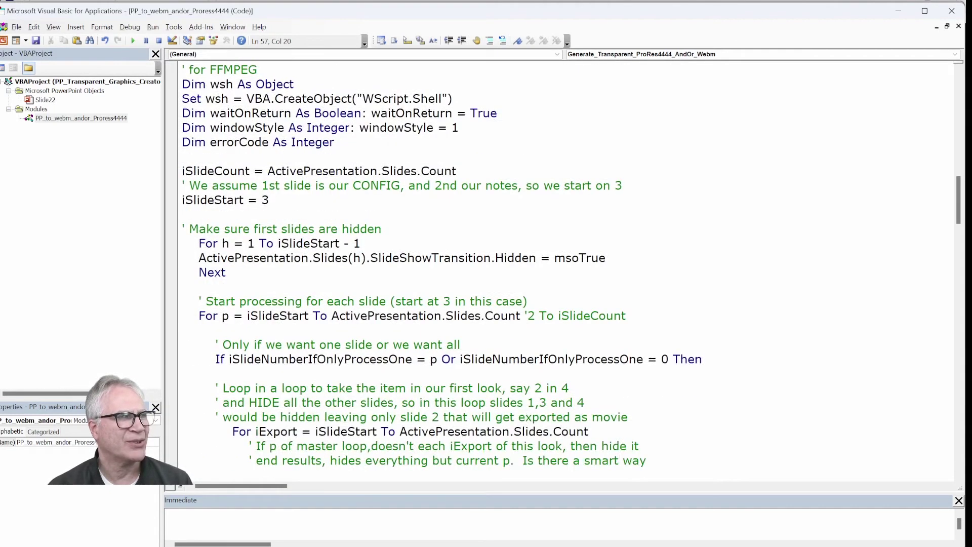
scroll(567, 263, down, 2)
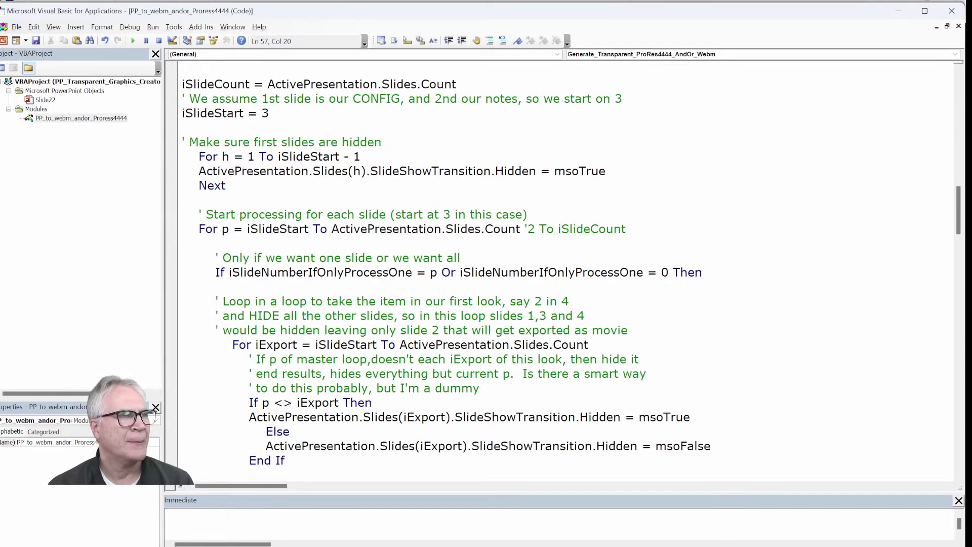
scroll(567, 263, down, 2)
scroll(567, 263, down, 2)
scroll(567, 263, down, 2)
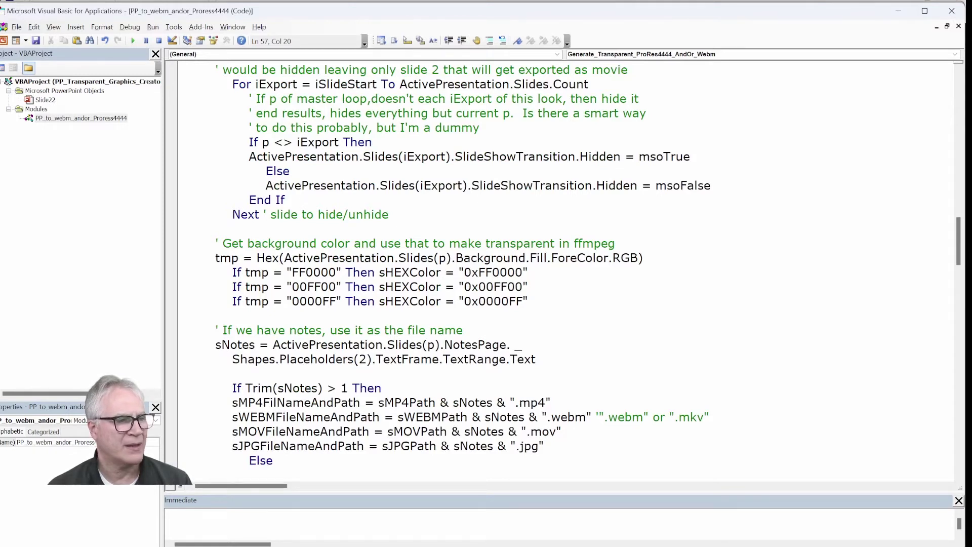
Step: Check green lower-third slides 4 and 5 and their notes' file names, then return to the macro
key(alt+F11)
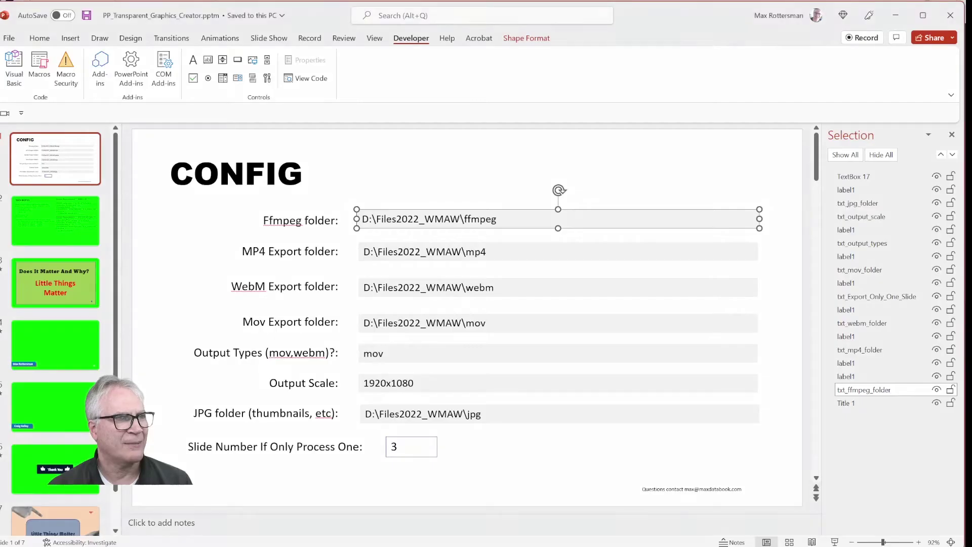
click(20, 341)
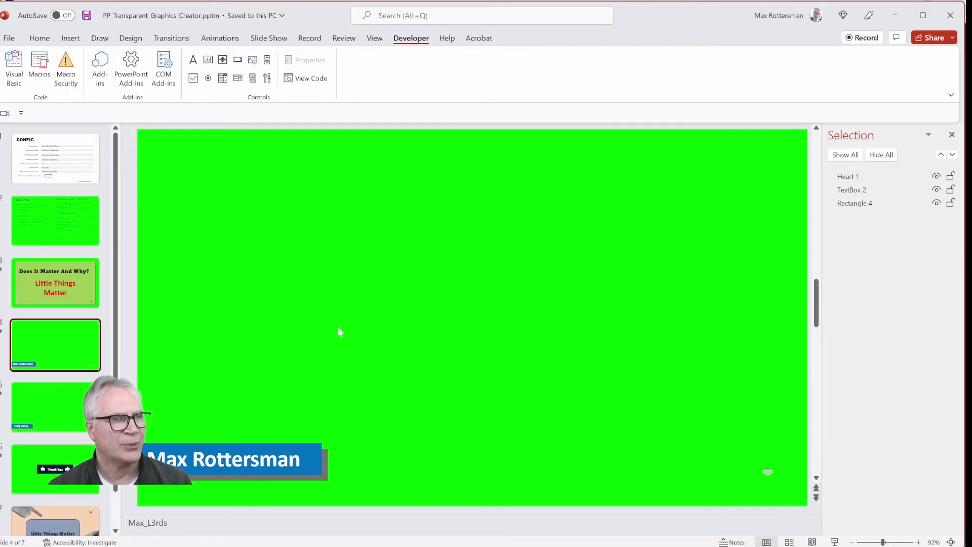
key(Page_Down)
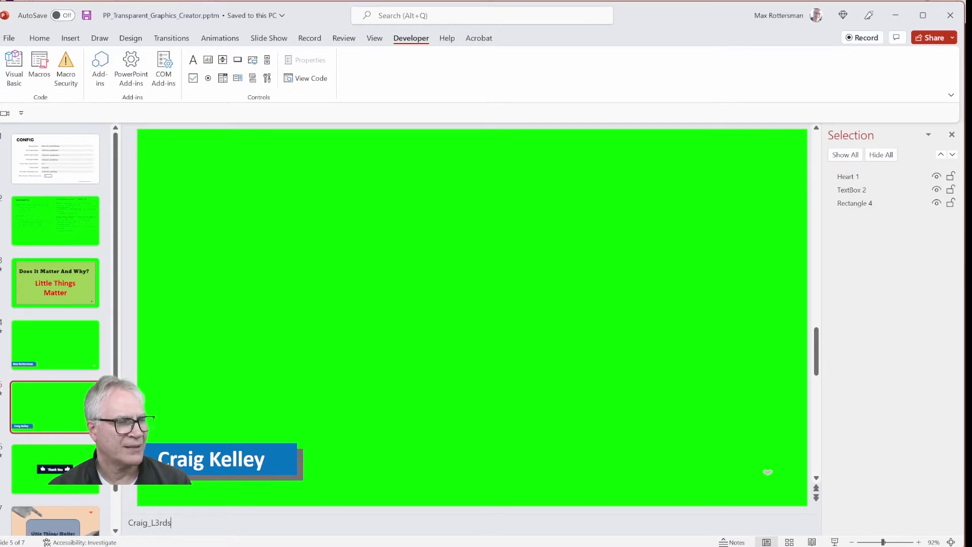
key(alt+F11)
scroll(557, 273, down, 5)
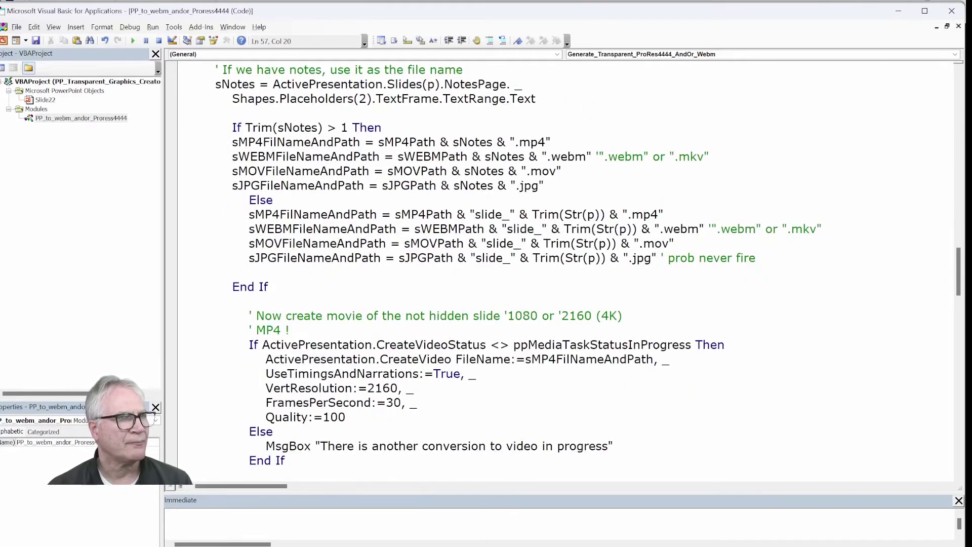
scroll(557, 273, down, 3)
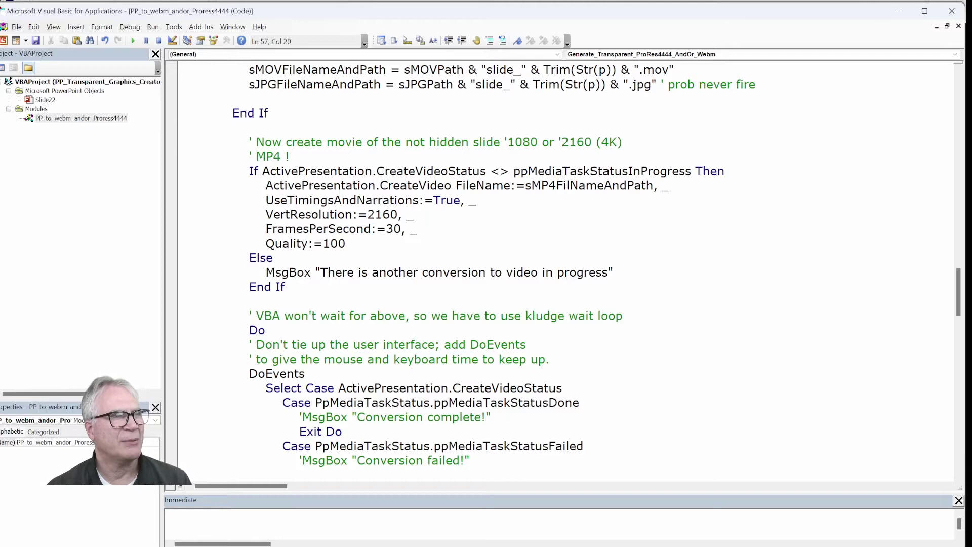
scroll(564, 269, up, 5)
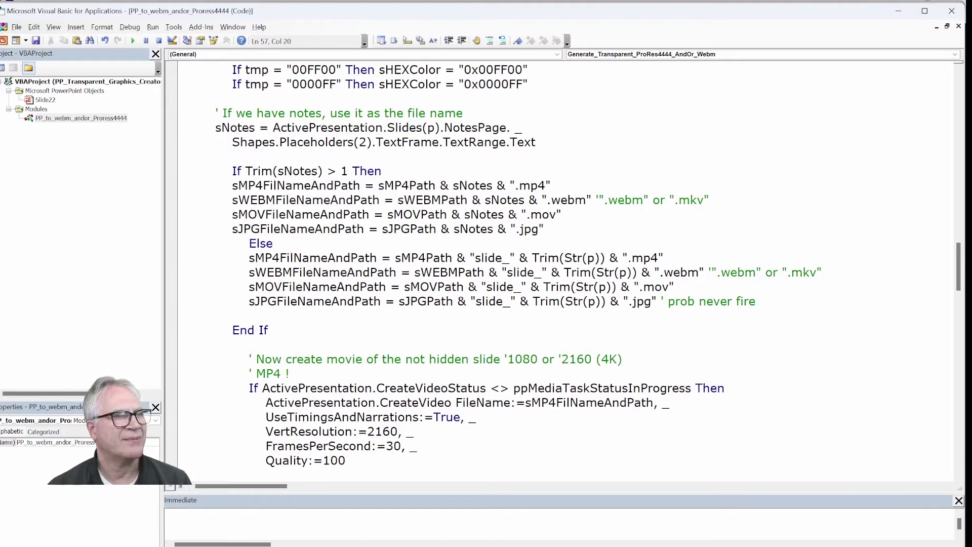
scroll(564, 268, down, 7)
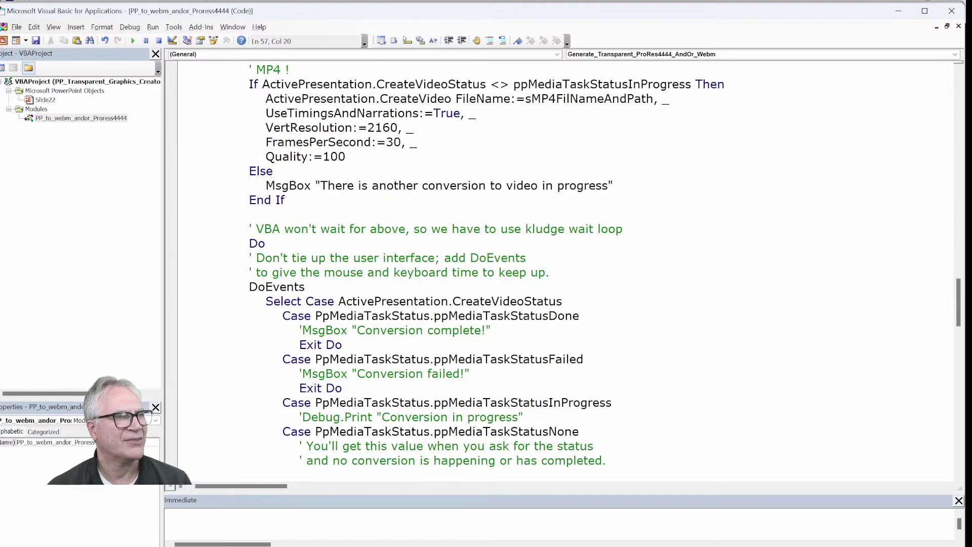
scroll(564, 268, down, 5)
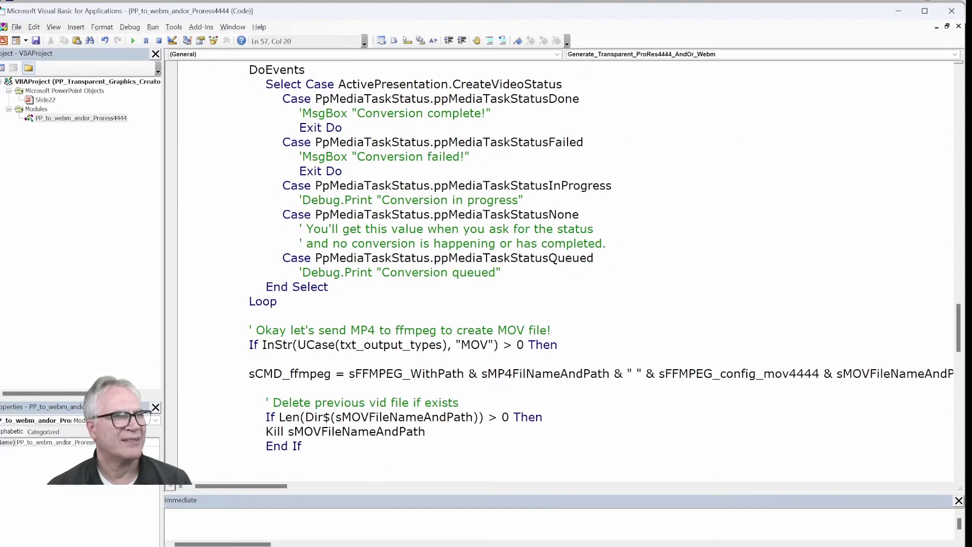
scroll(565, 268, down, 4)
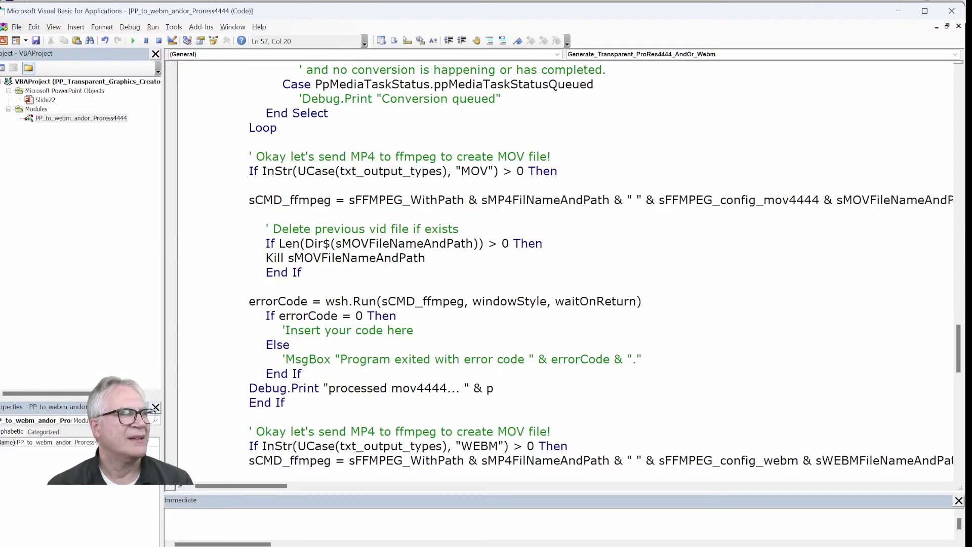
scroll(564, 269, up, 7)
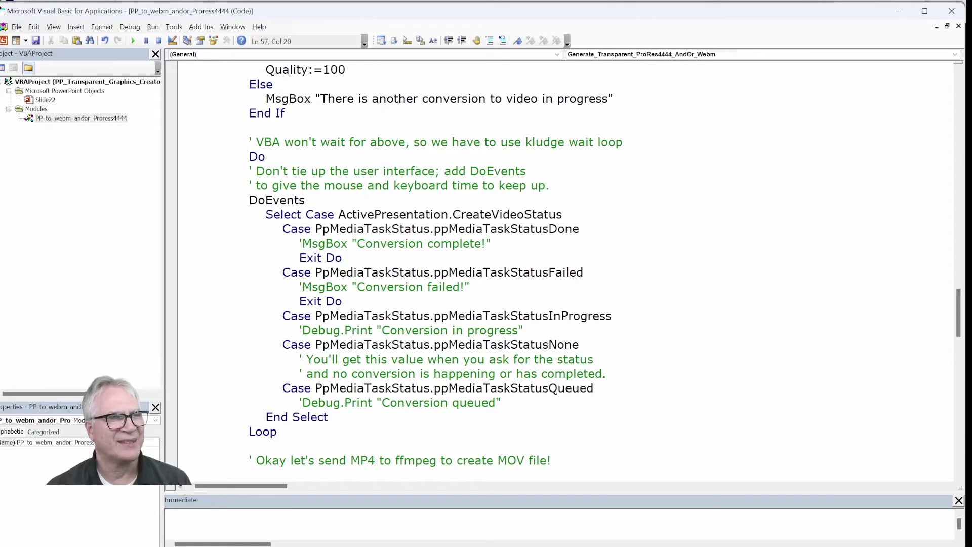
scroll(564, 268, down, 2)
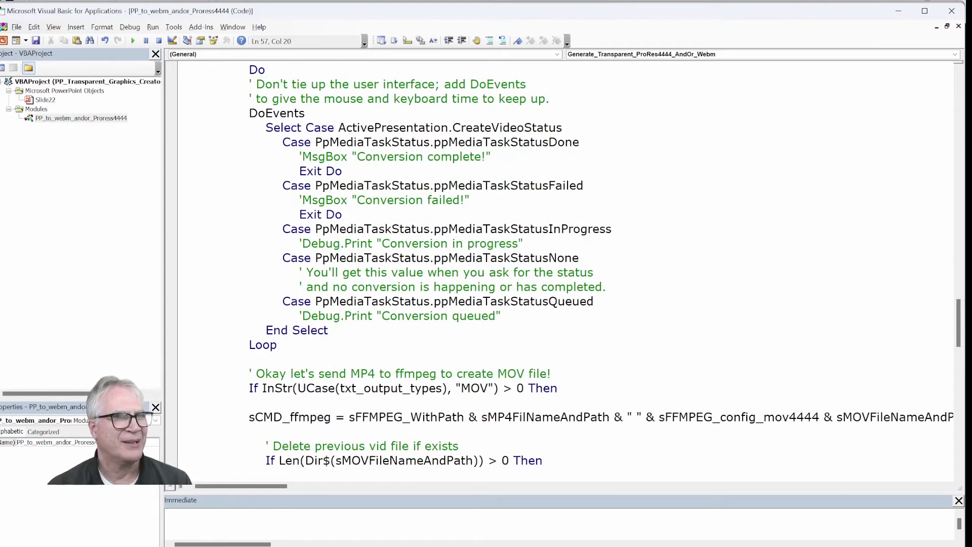
scroll(565, 268, down, 2)
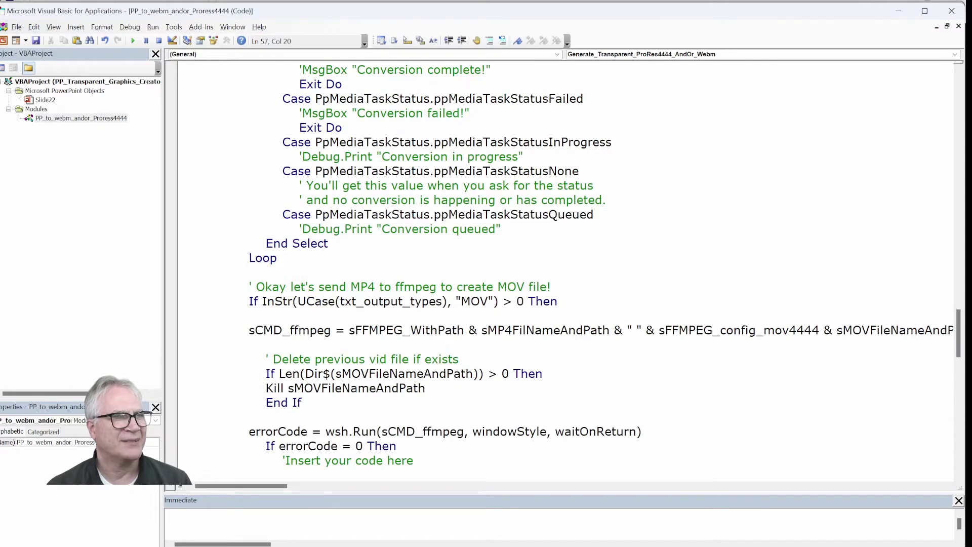
scroll(565, 268, down, 2)
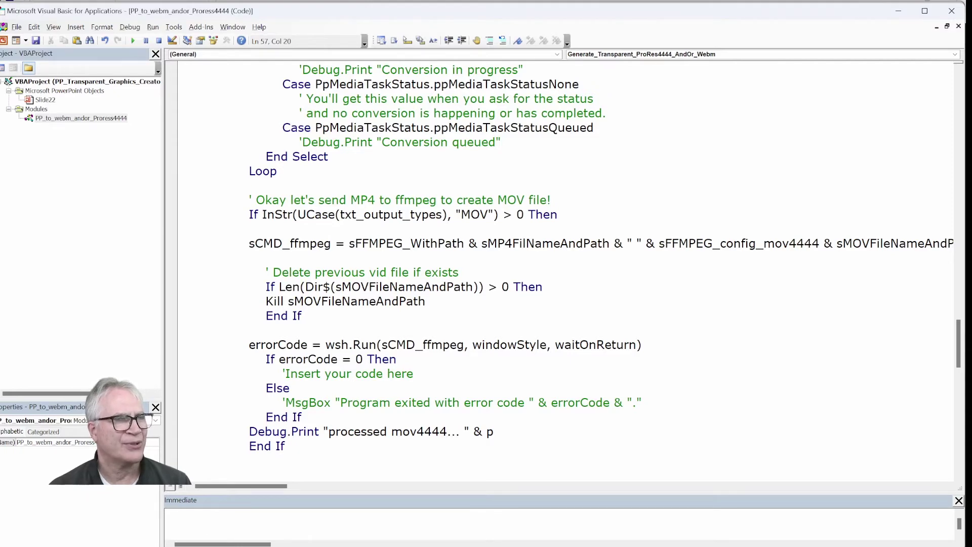
scroll(564, 268, down, 2)
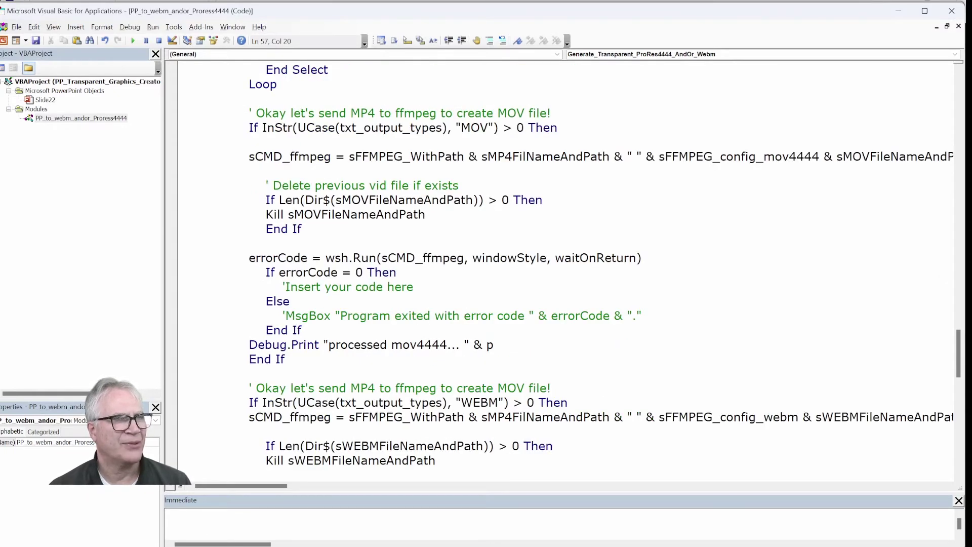
scroll(565, 268, down, 3)
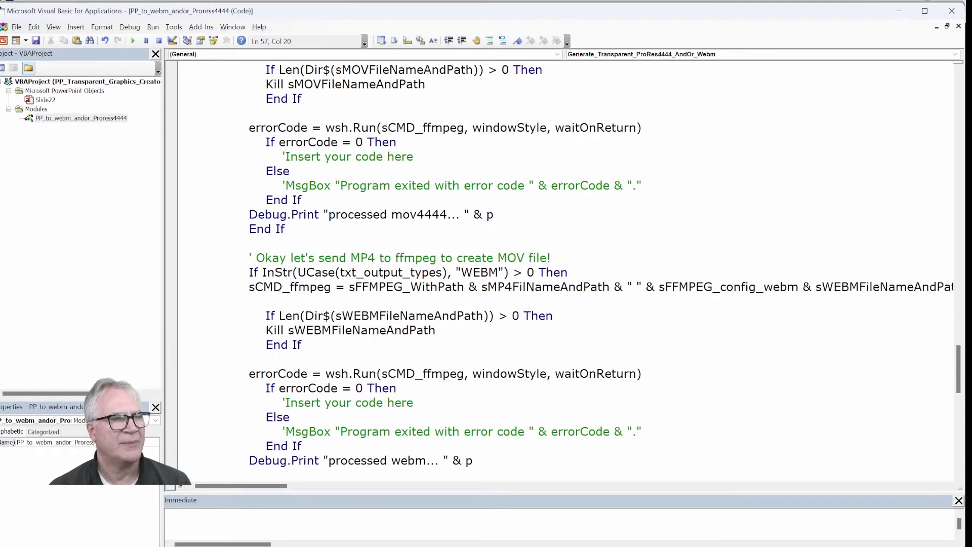
scroll(565, 268, down, 2)
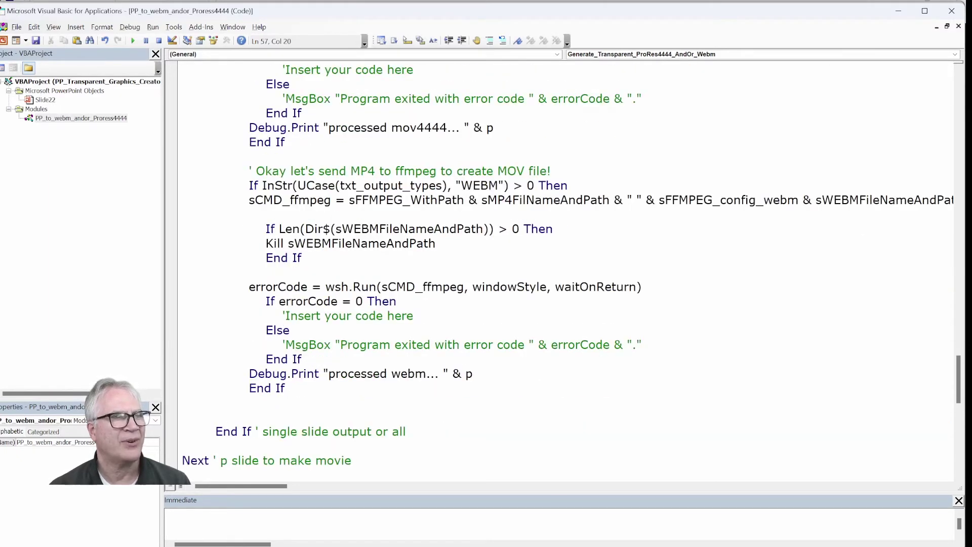
scroll(564, 268, down, 5)
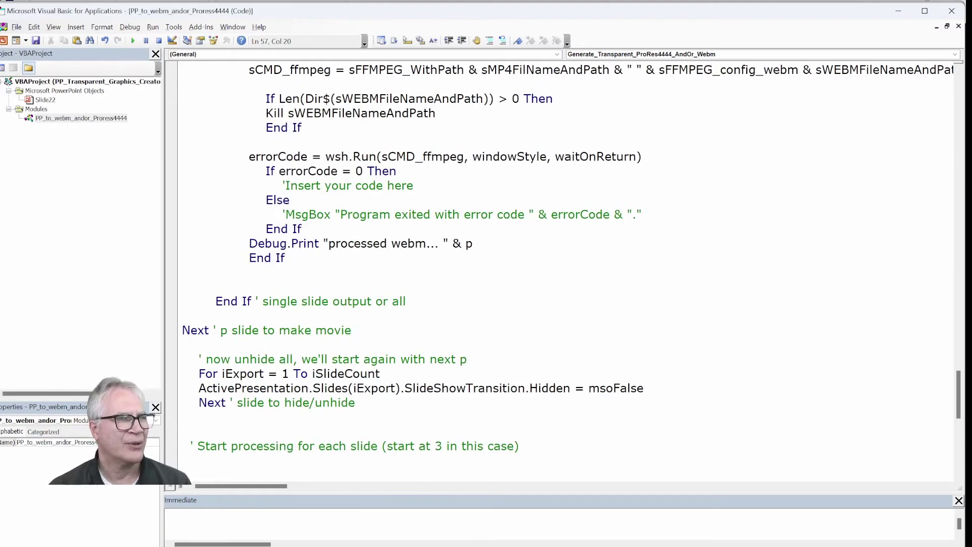
scroll(565, 268, down, 5)
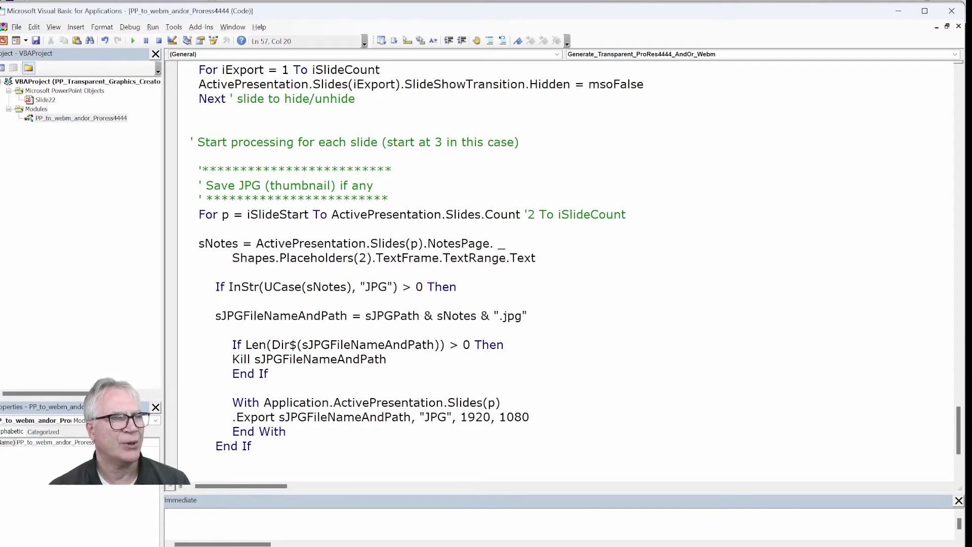
drag(365, 287, 386, 286)
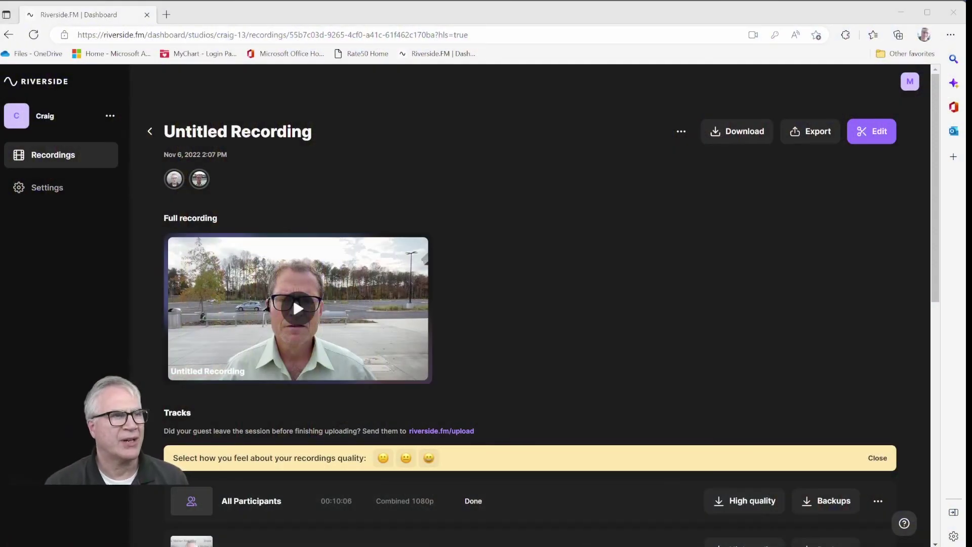
Step: Download the video for both individual participant tracks of the Untitled Recording
scroll(602, 274, down, 3)
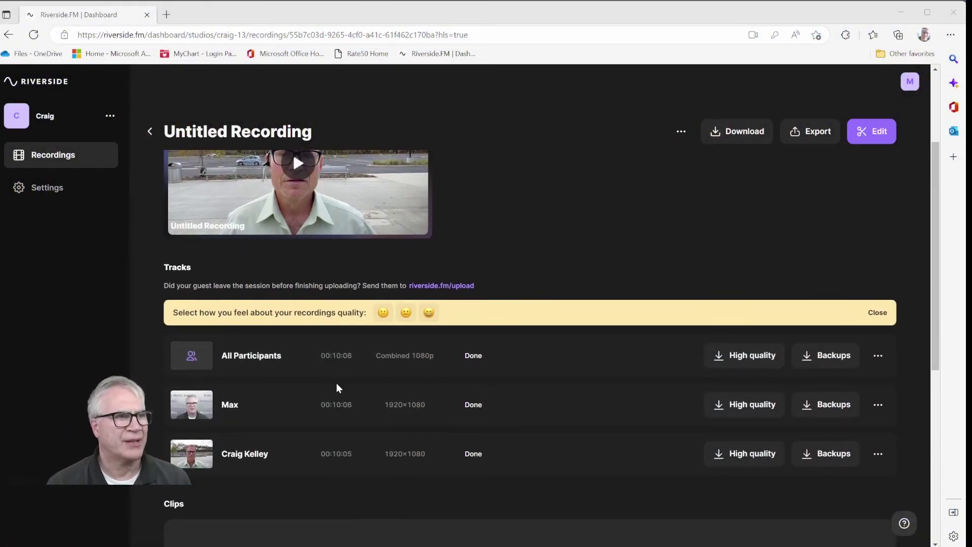
click(758, 406)
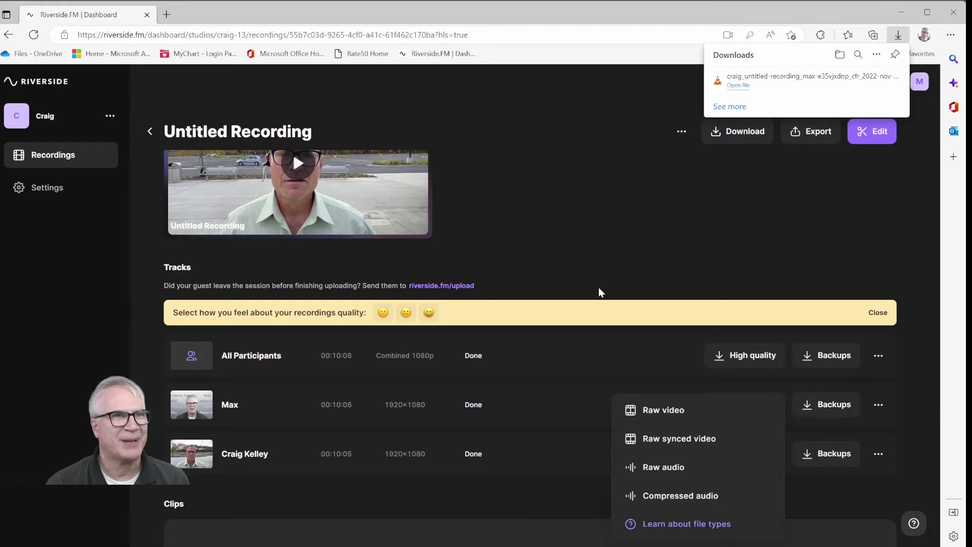
click(641, 298)
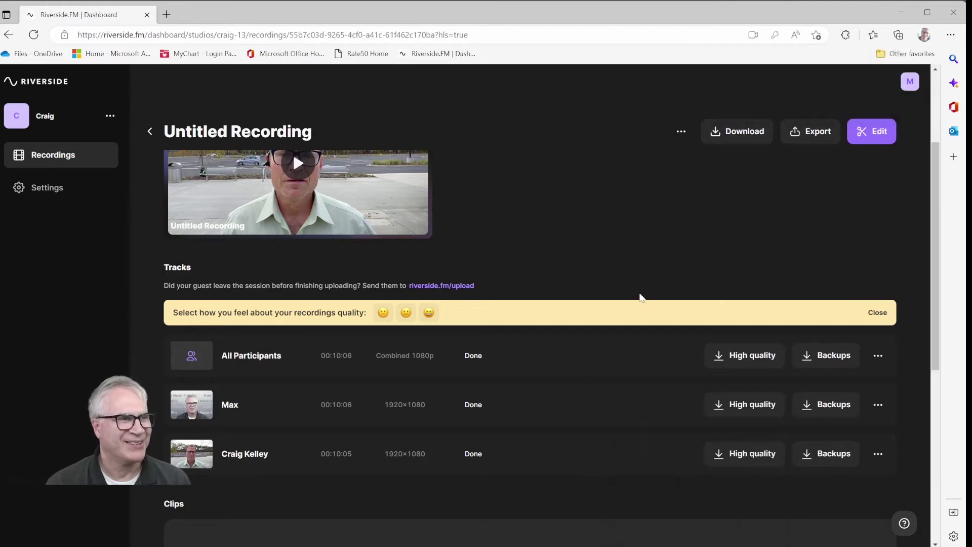
click(760, 457)
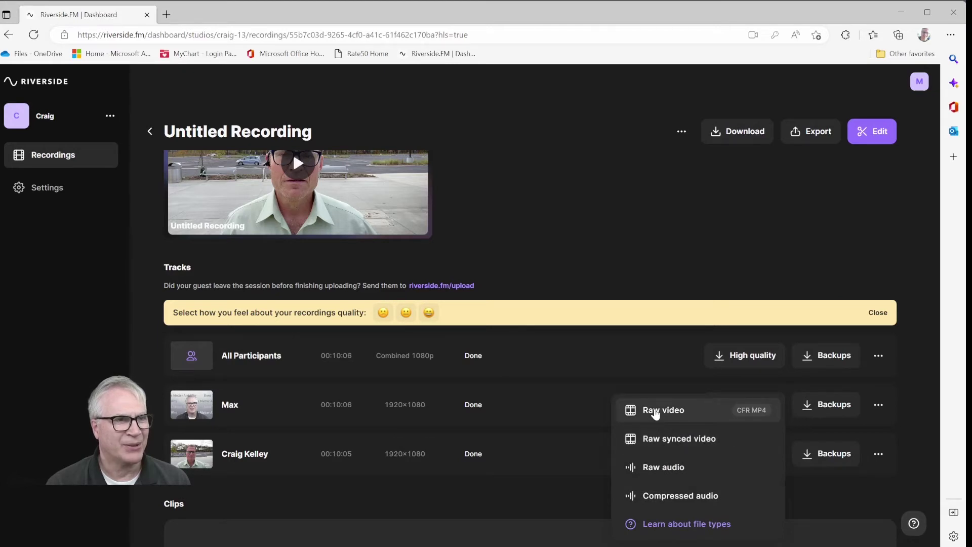
click(655, 411)
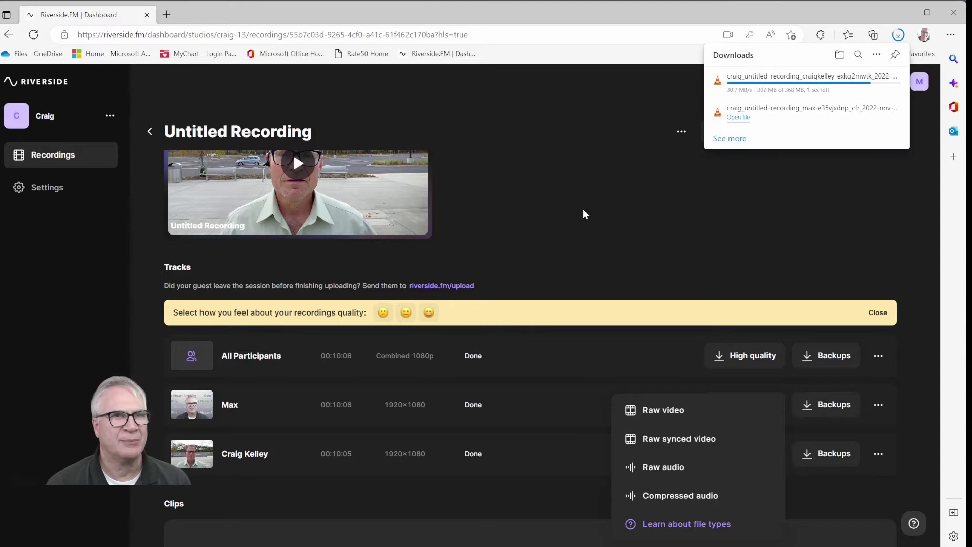
scroll(560, 213, down, 1)
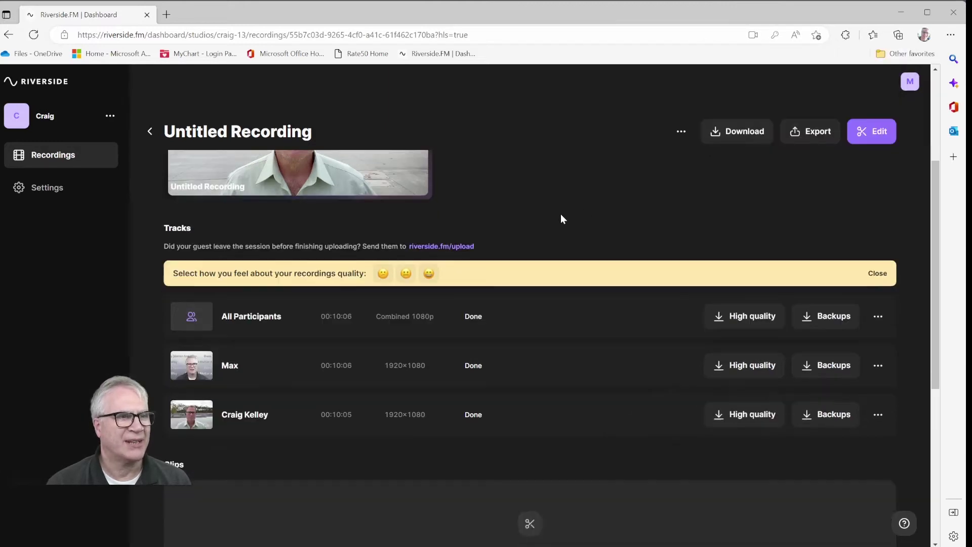
Step: Create a full-length 16:9 clip trimmed to start at 00:08.317
scroll(561, 215, down, 3)
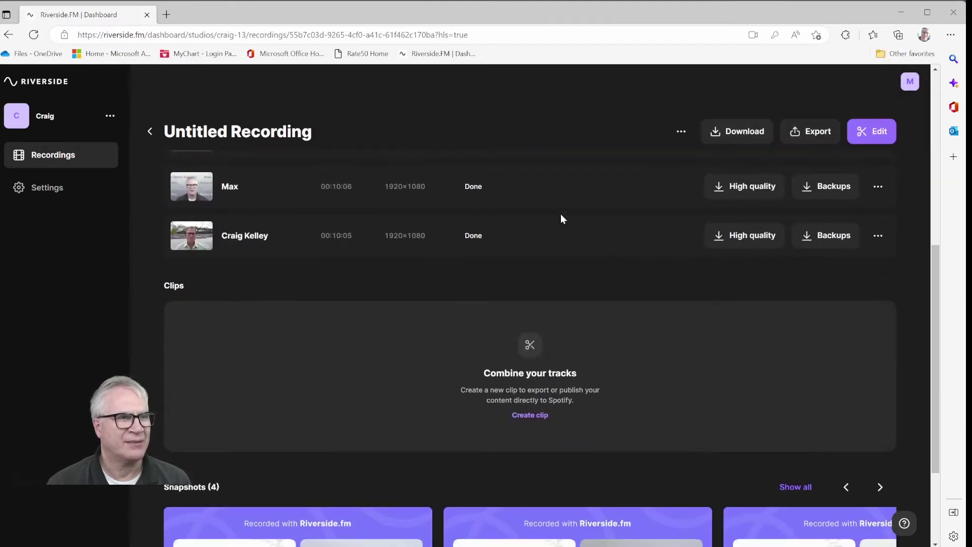
click(531, 415)
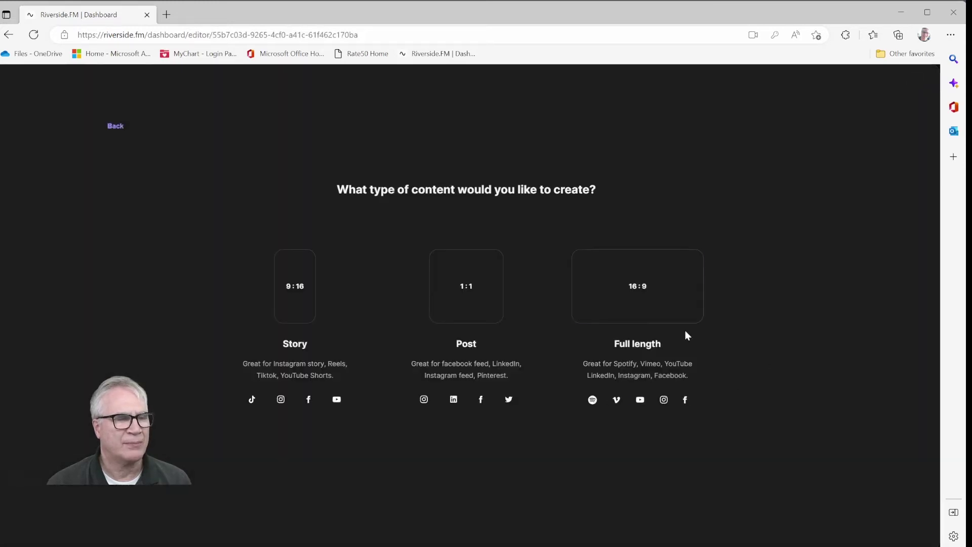
click(614, 311)
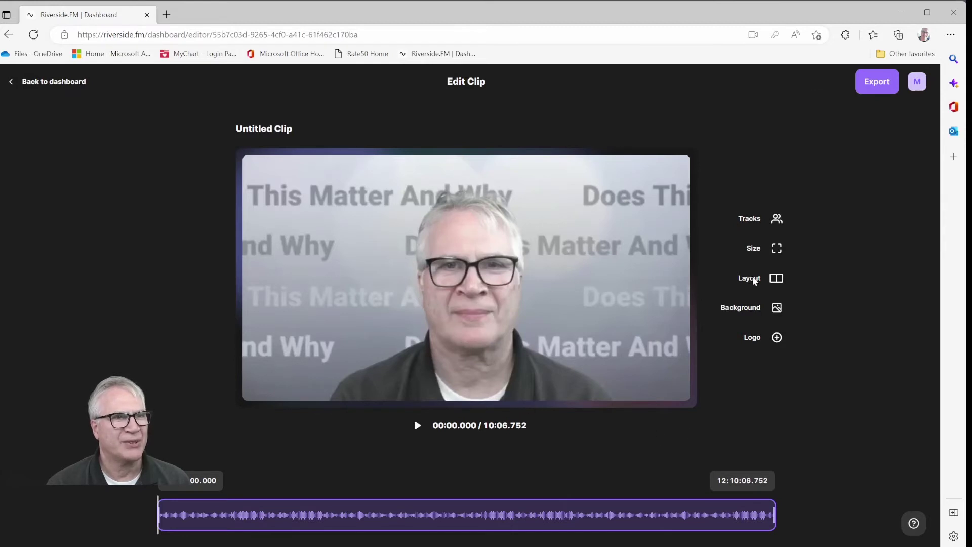
click(775, 280)
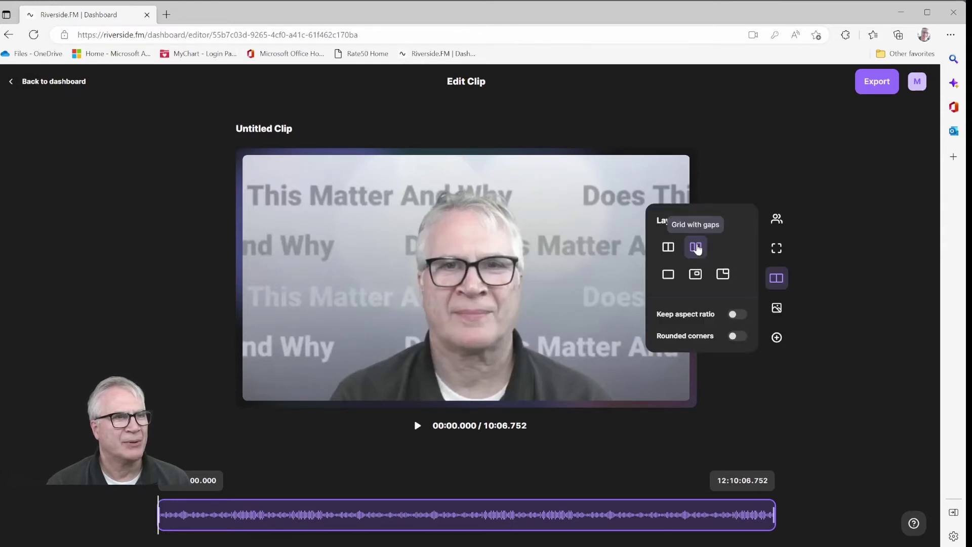
click(675, 391)
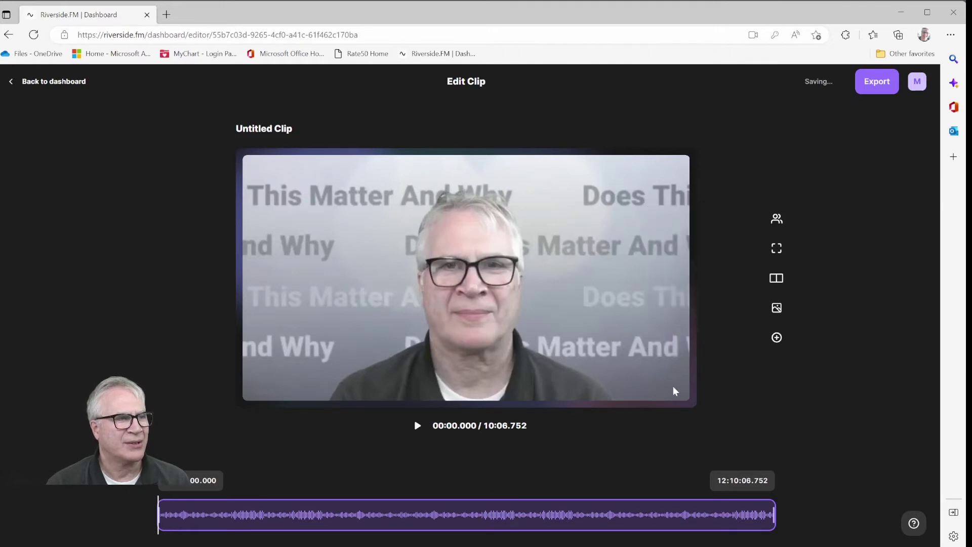
mouse_move(158, 514)
mouse_down()
mouse_move(199, 514)
mouse_move(160, 508)
mouse_up()
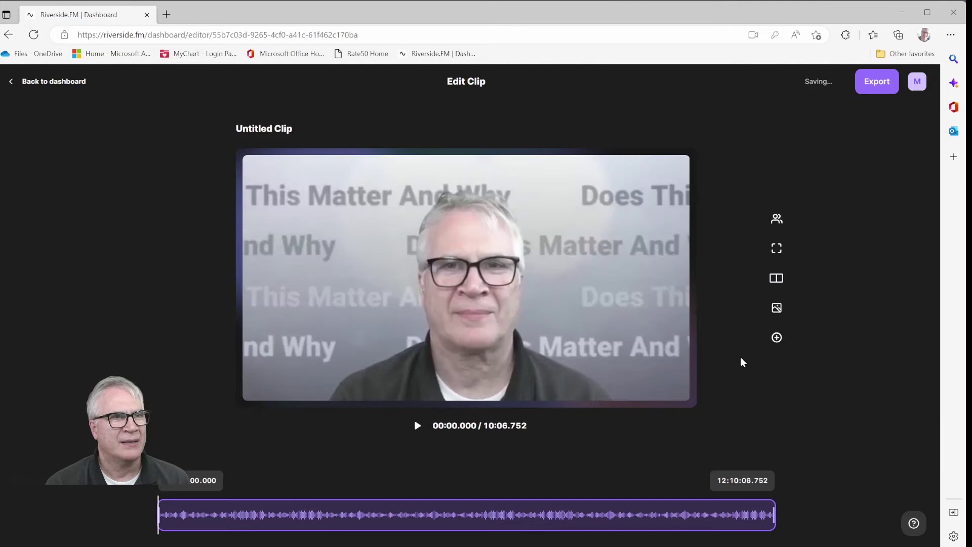
Step: Export the clip with the watermark removed and go back to the dashboard
click(876, 85)
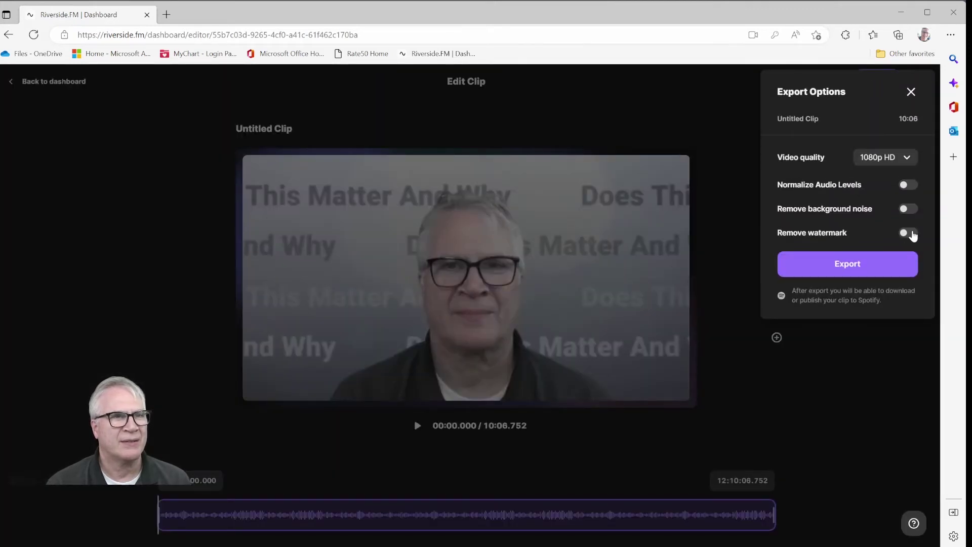
click(911, 233)
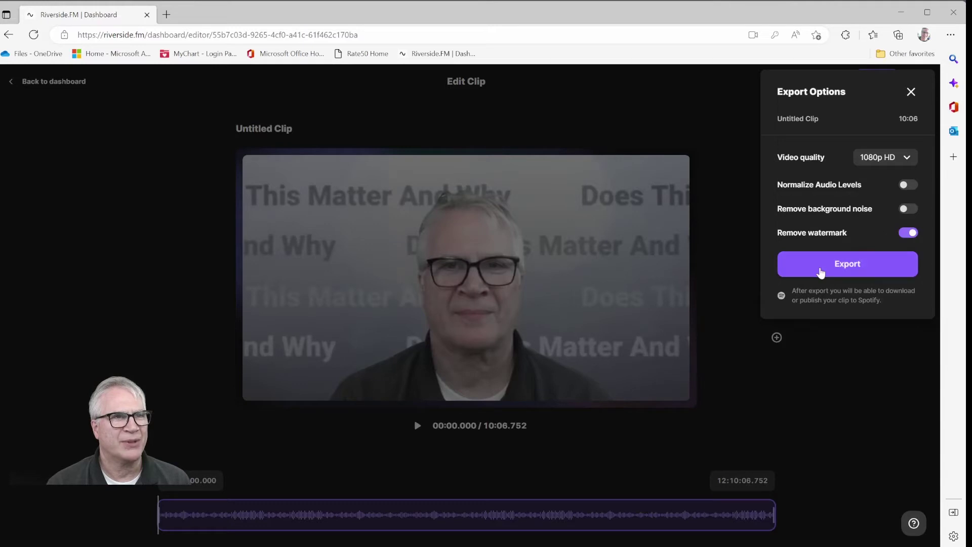
click(836, 265)
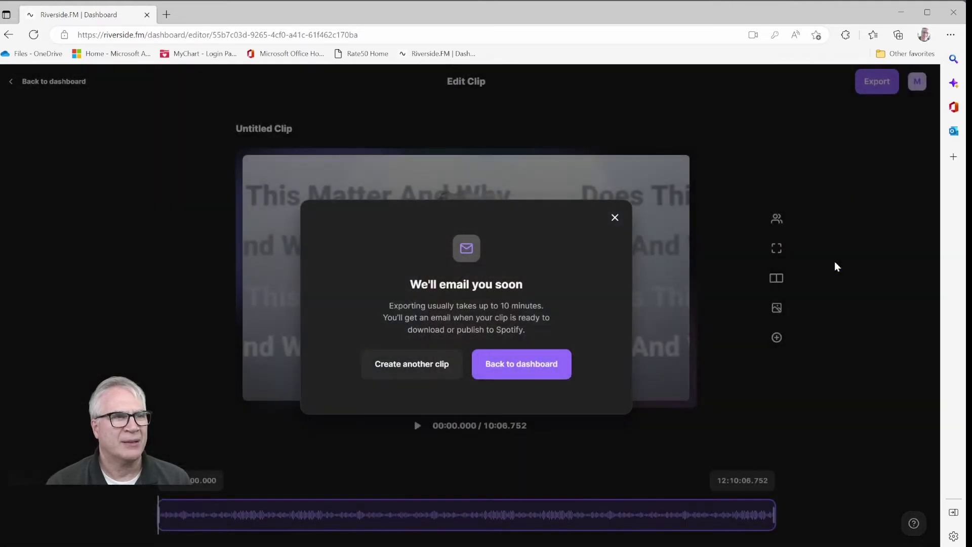
click(525, 368)
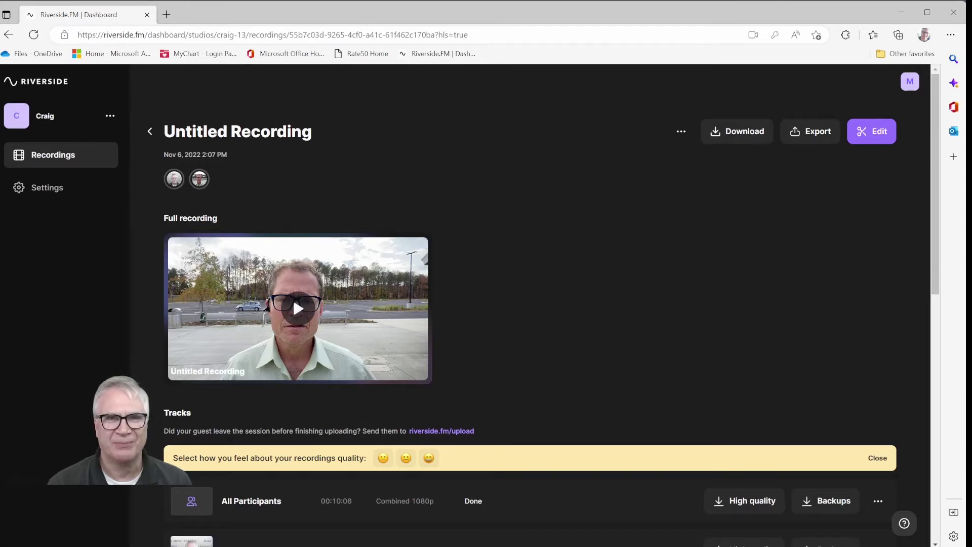
Step: Download the finished 10:06 doorknocking clip and show it in the Downloads folder
scroll(293, 297, down, 6)
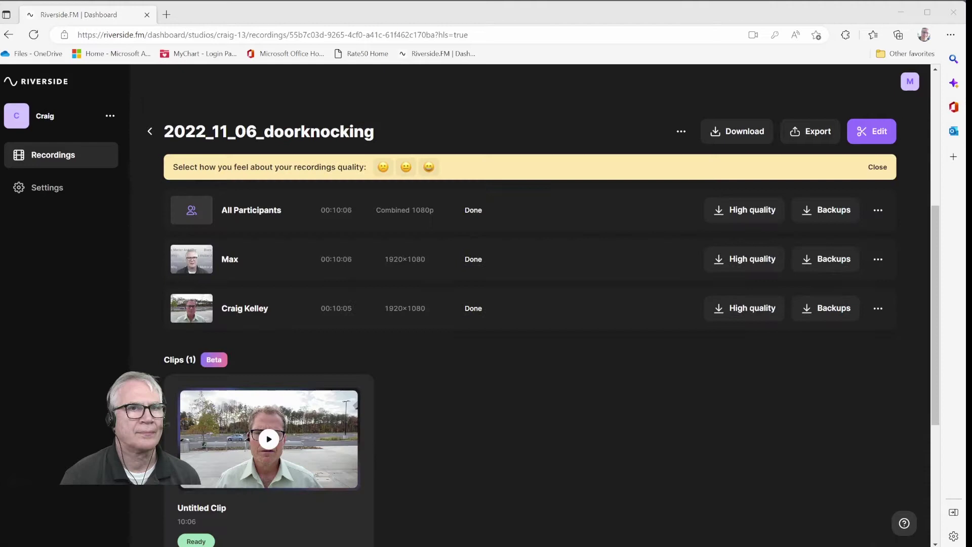
scroll(606, 403, down, 1)
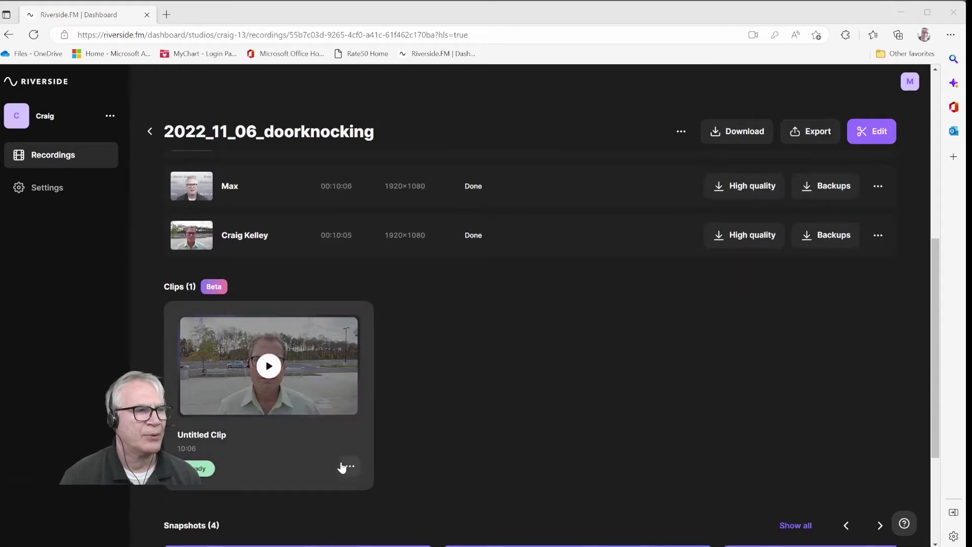
click(348, 468)
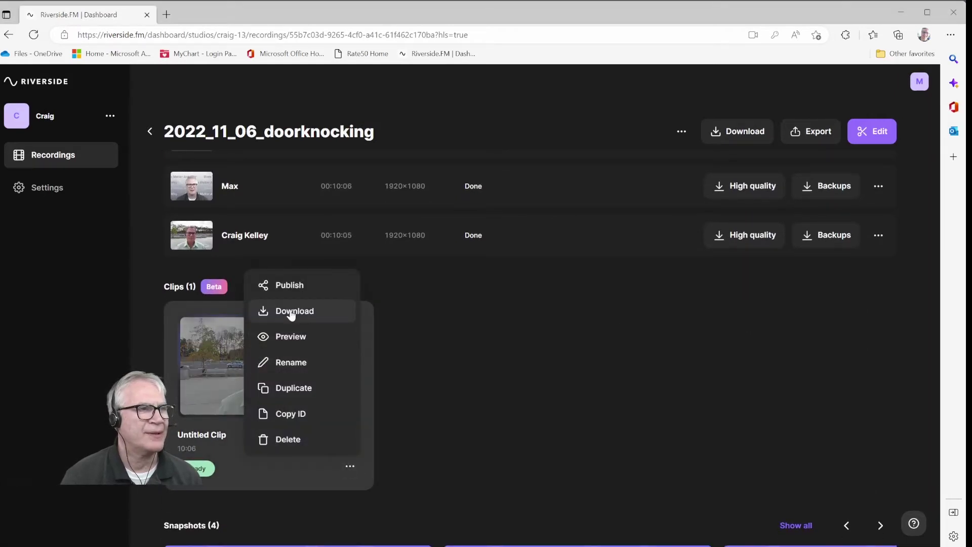
click(353, 311)
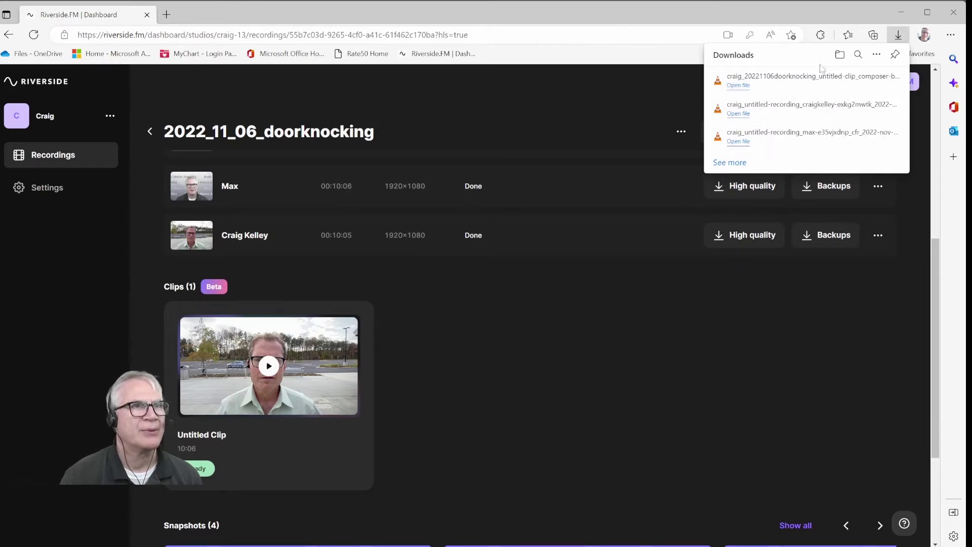
click(840, 58)
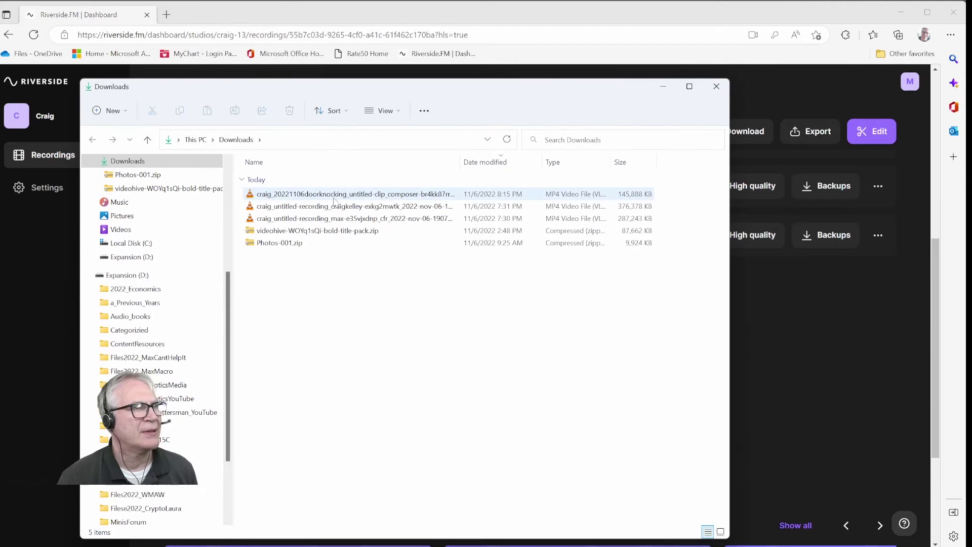
Step: Select the three downloaded MP4s and create a 20221106_Doorknocking folder in Files2022_WMAW
shift+click(336, 222)
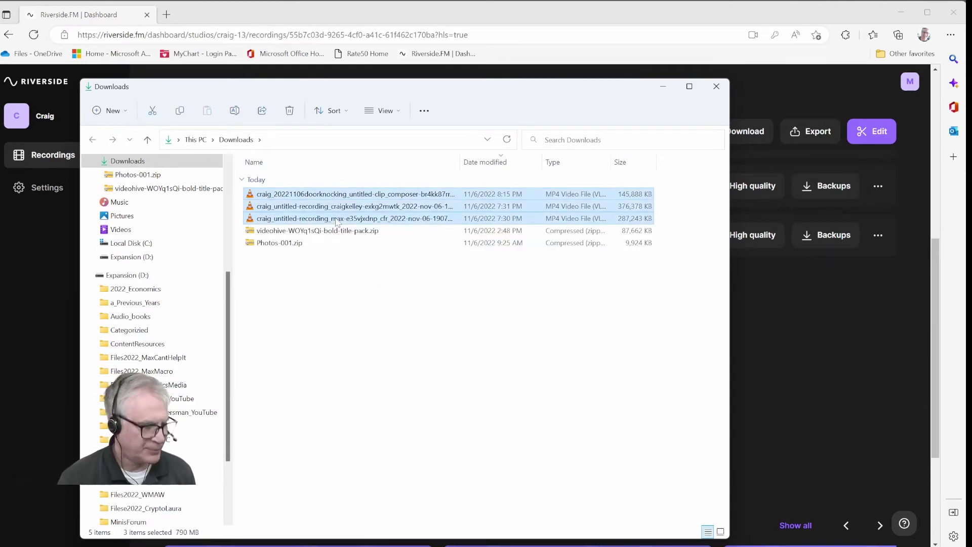
click(170, 496)
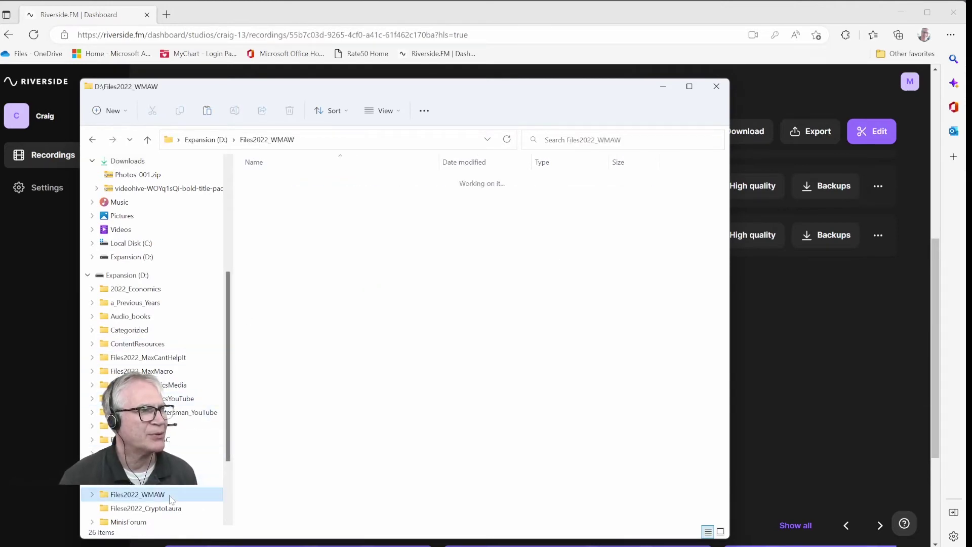
right_click(310, 514)
mouse_move(373, 545)
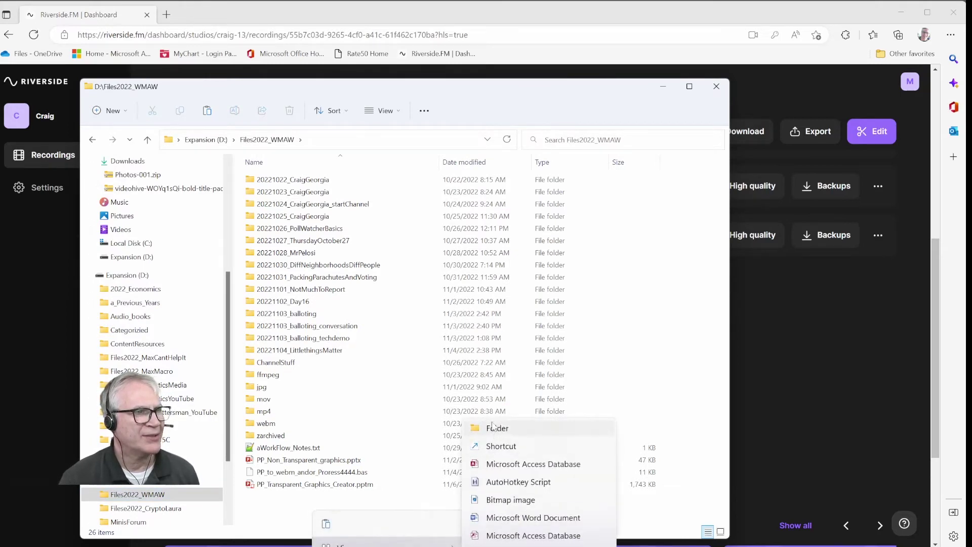
click(494, 427)
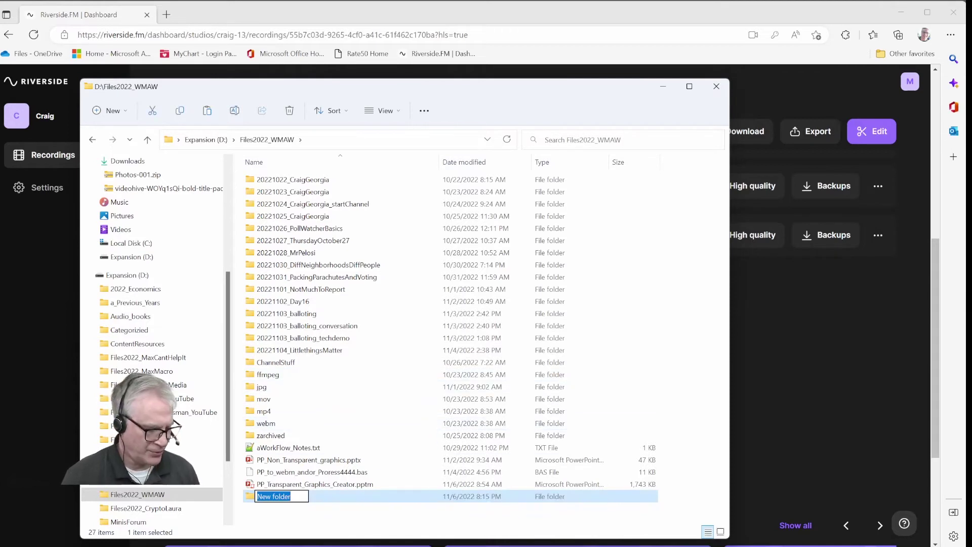
text(20221106_)
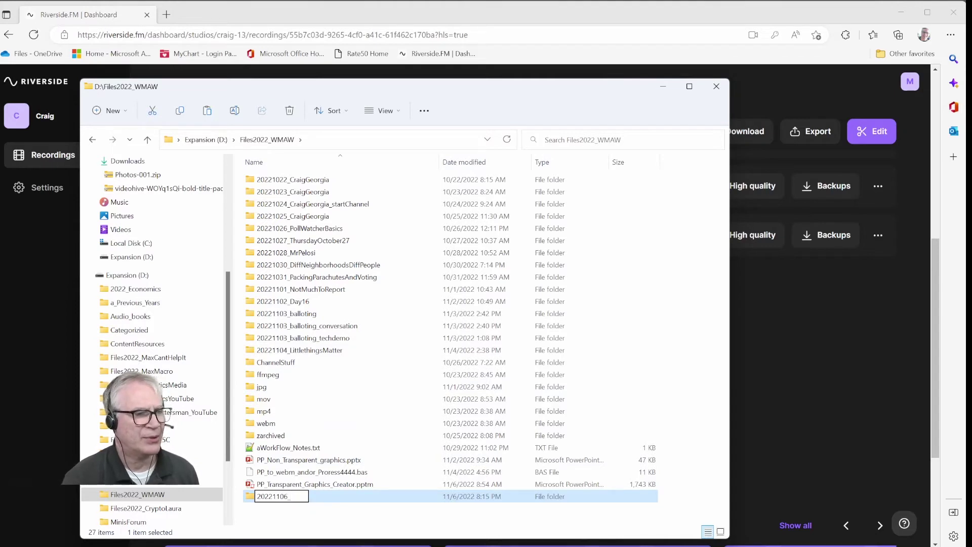
text(Doorknocking)
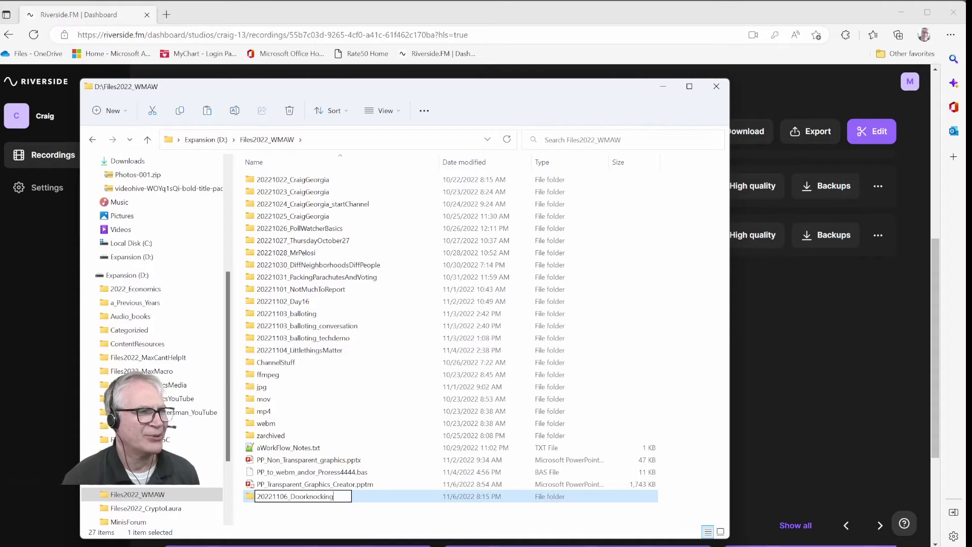
key(Return)
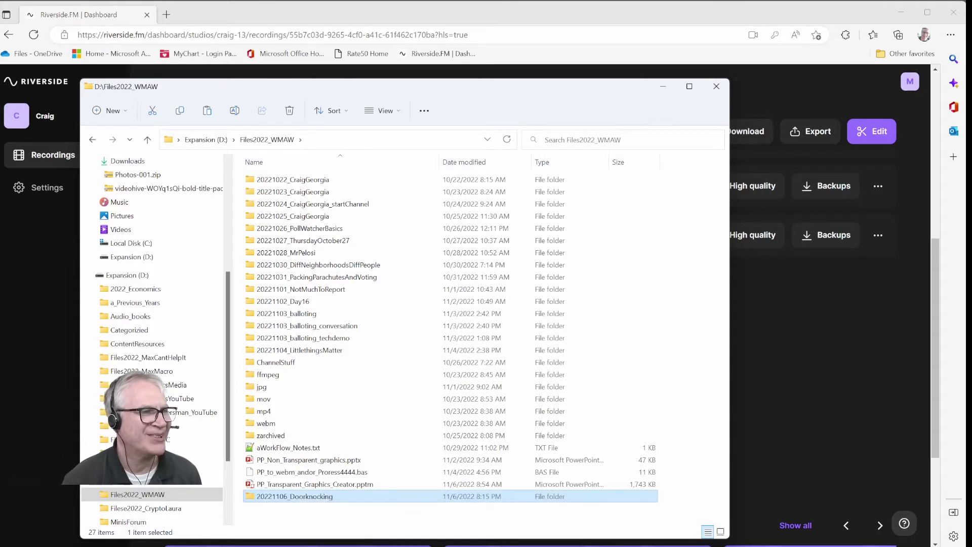
Step: Paste the three MP4s into 20221106_Doorknocking, then close all open Premiere projects
double_click(297, 497)
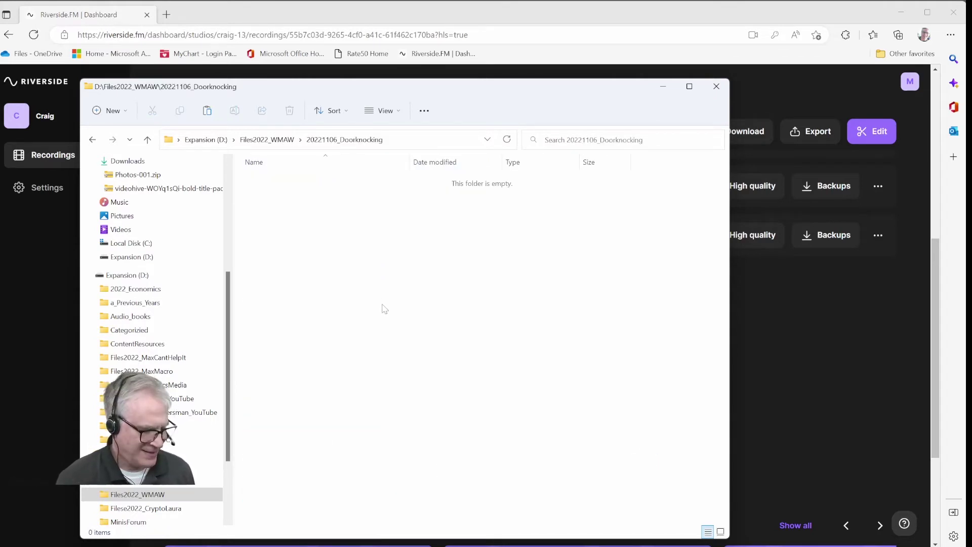
key(ctrl+v)
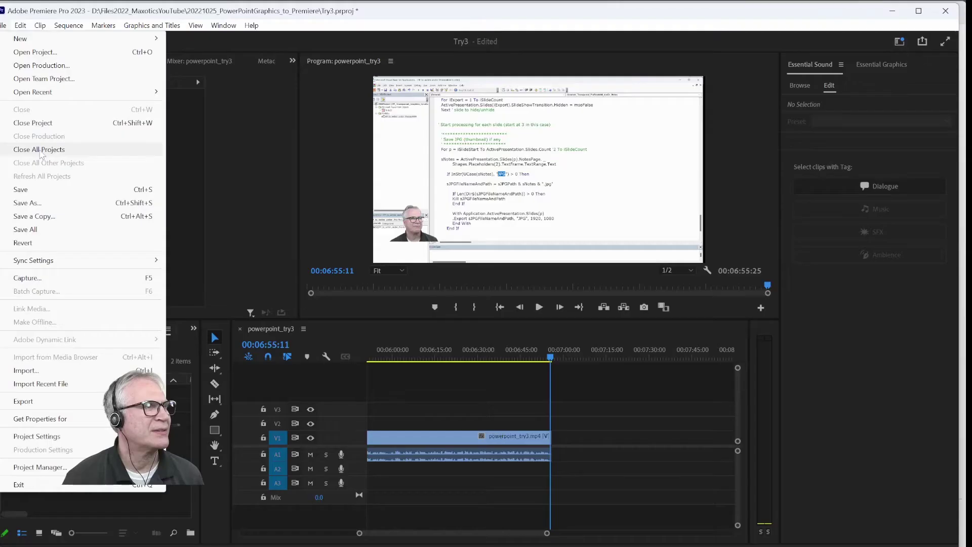
click(40, 149)
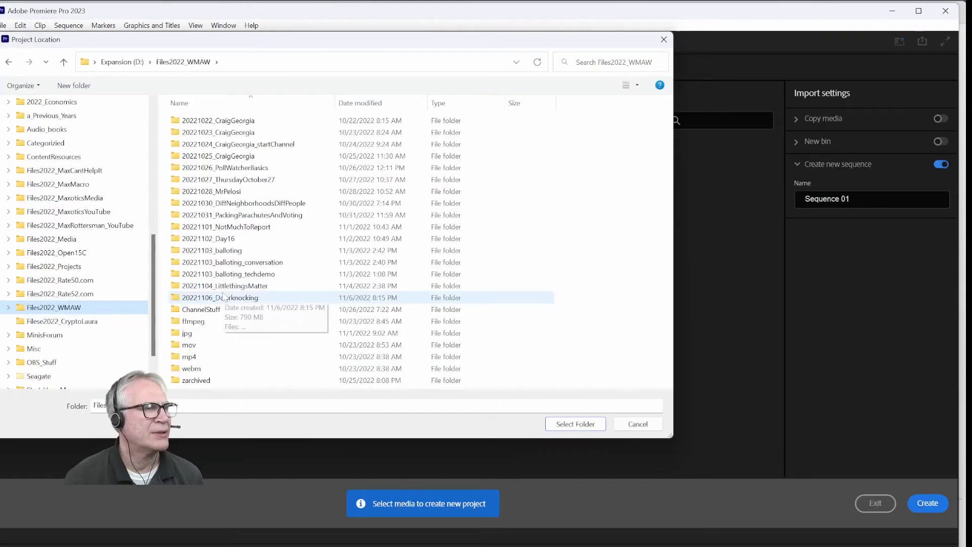
Step: Create a new project named craig20221106 in the 20221106_Doorknocking folder
double_click(223, 297)
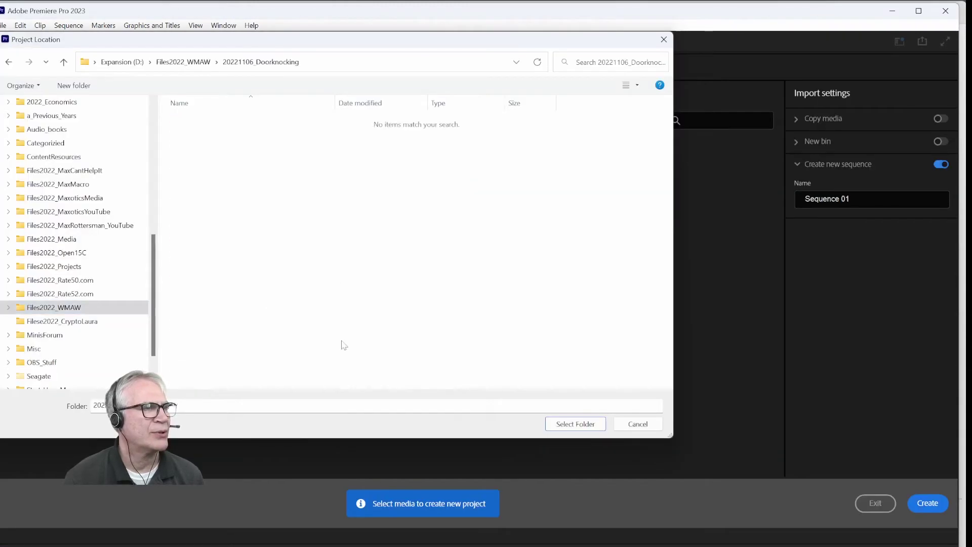
click(575, 423)
click(91, 67)
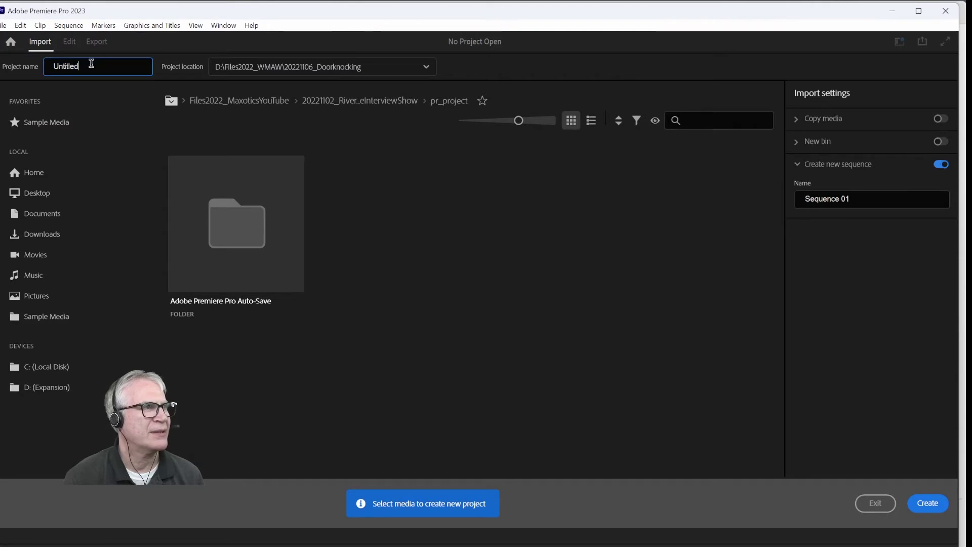
key(ctrl+a)
text(crai)
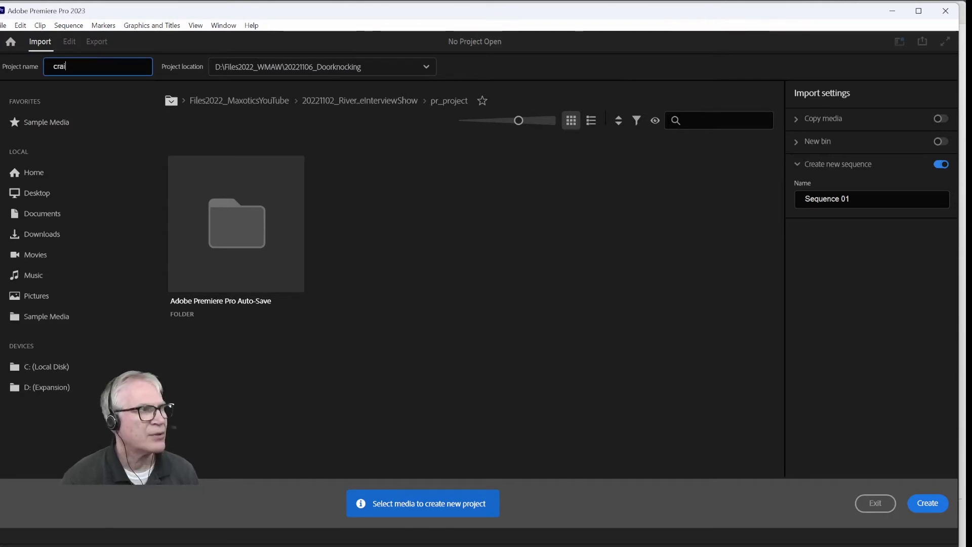
text(g20221106)
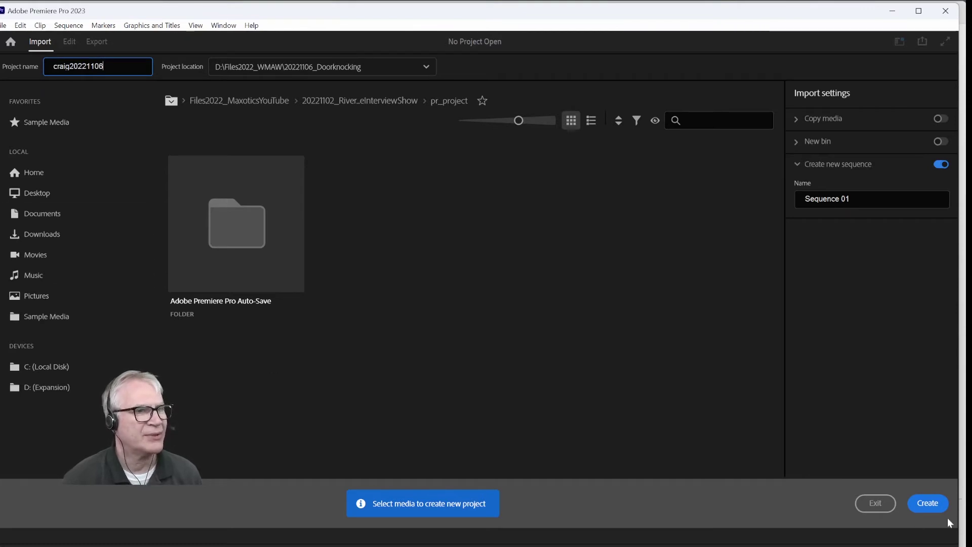
click(928, 503)
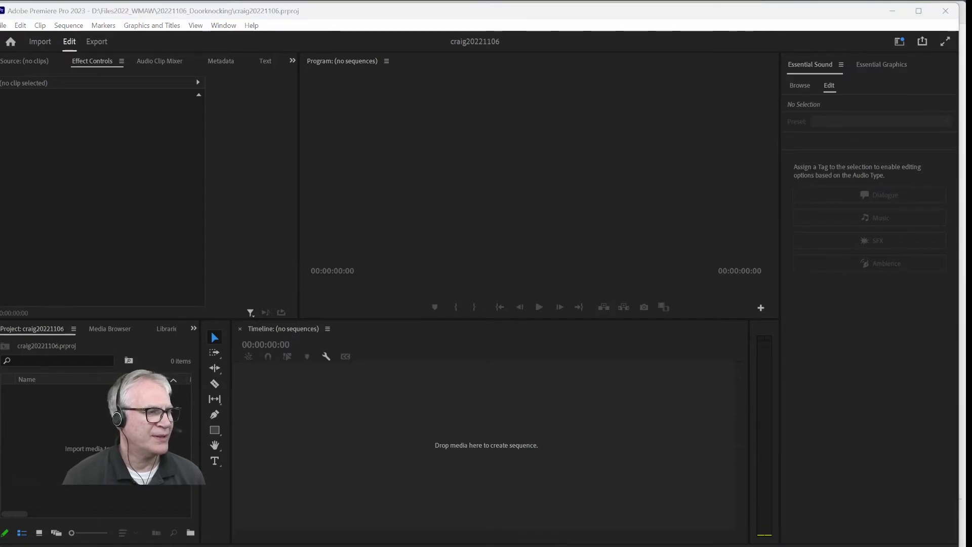
Step: Add the three MP4 interview recordings from File Explorer to the craig20221106 project bin
key(ctrl+i)
key(ctrl+a)
key(Return)
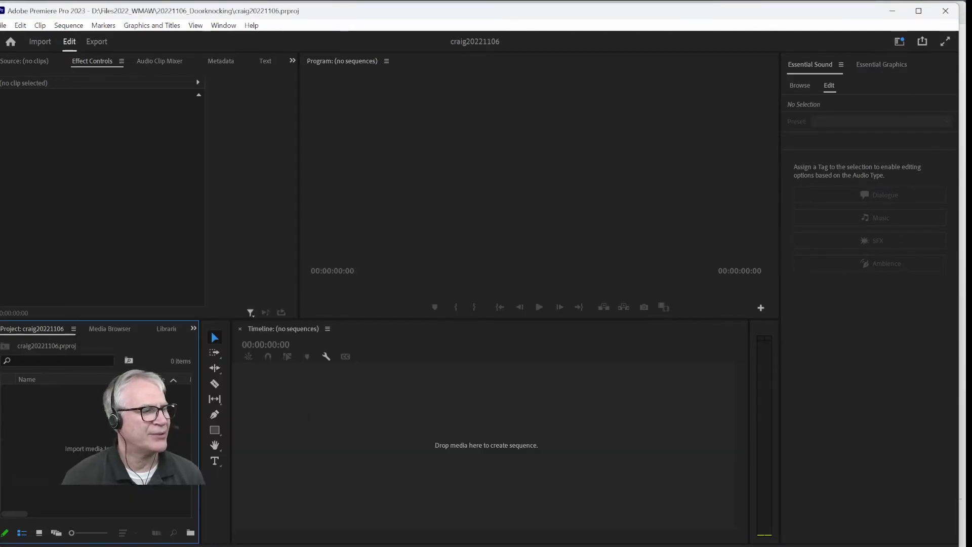
key(alt+Tab)
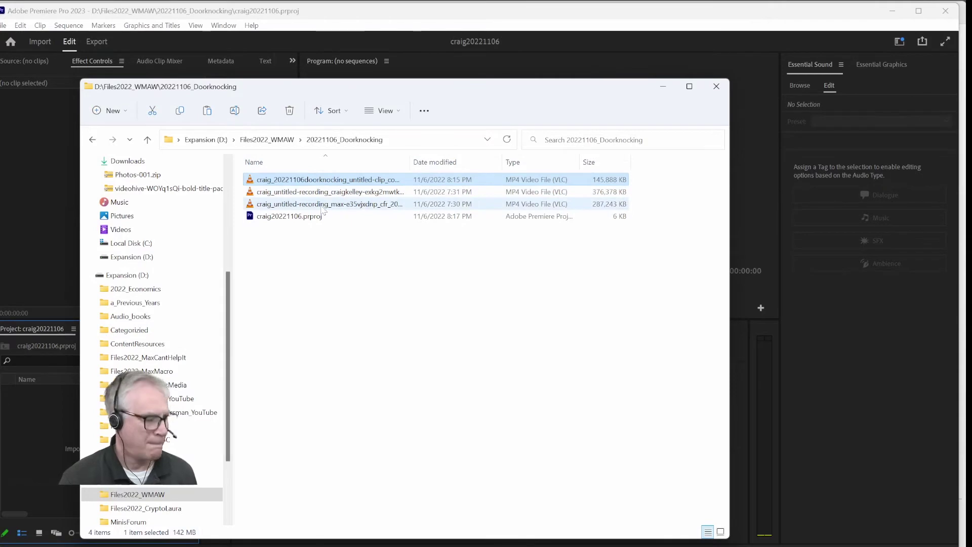
drag(293, 197, 40, 445)
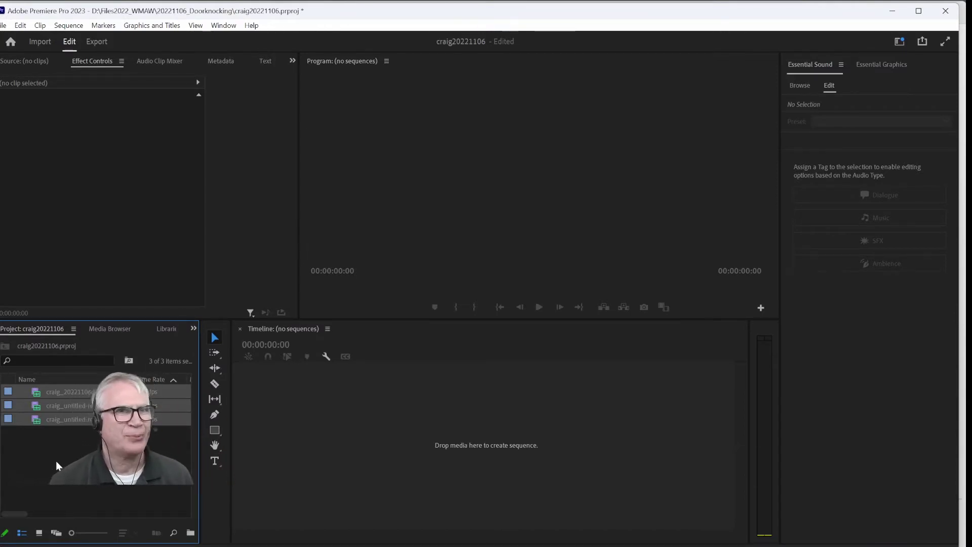
Step: Create a multi-camera source sequence from all three clips, synchronized by Audio
click(73, 393)
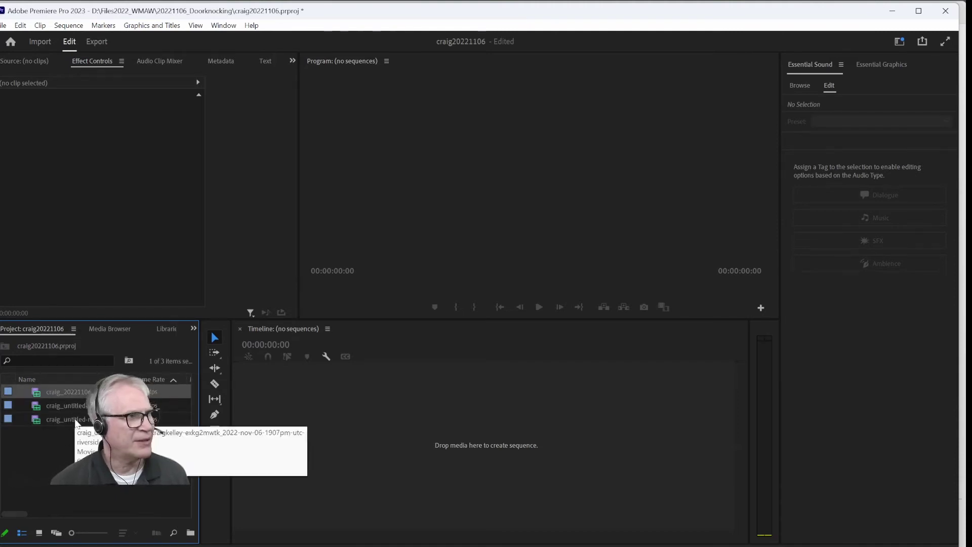
shift+click(75, 419)
right_click(74, 419)
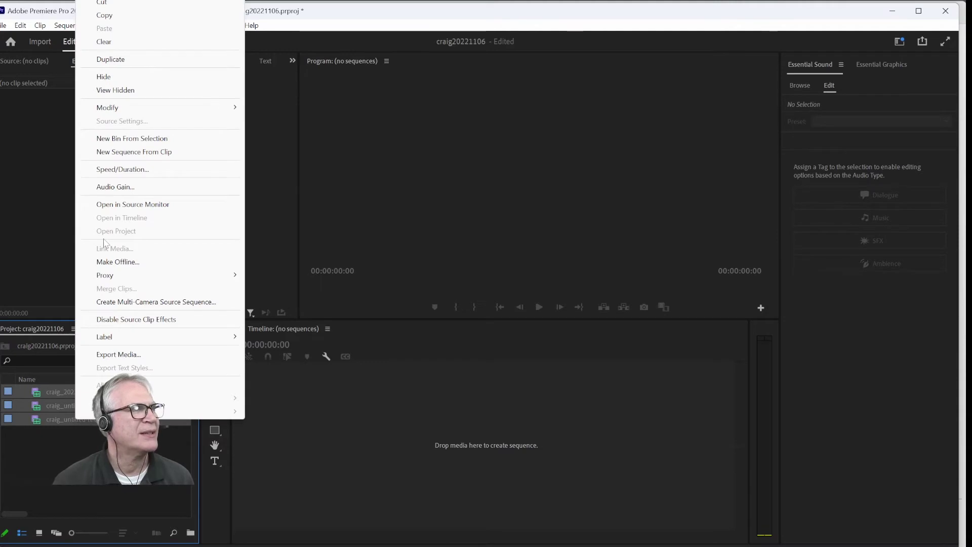
click(137, 302)
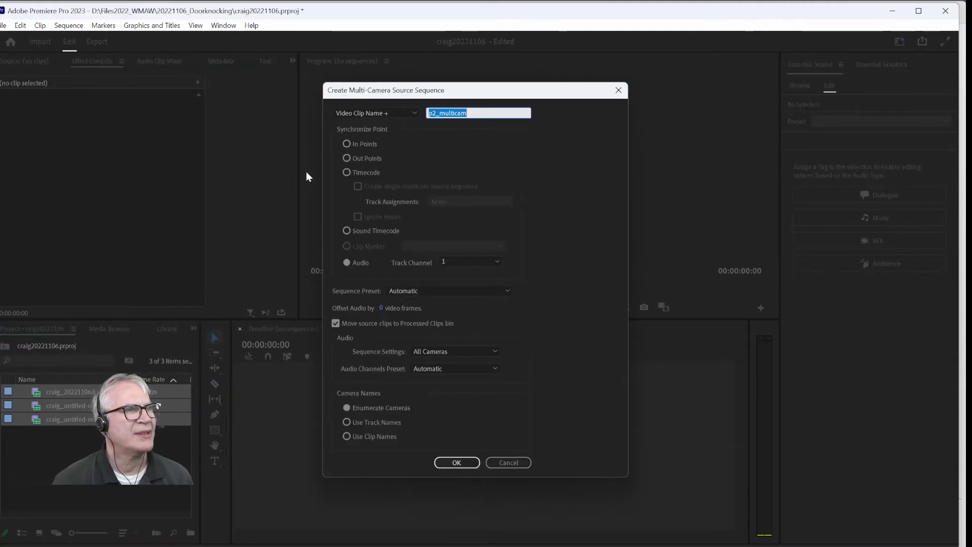
click(344, 230)
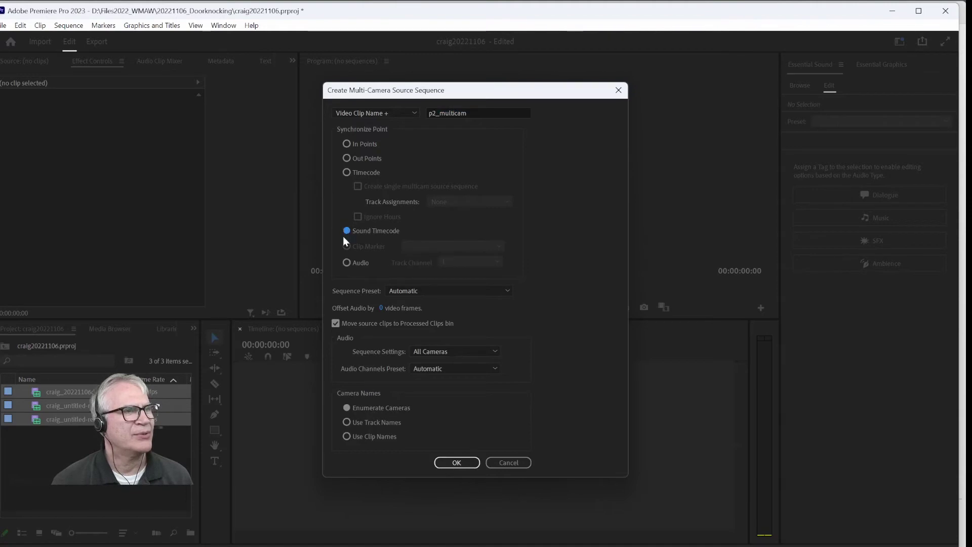
click(346, 262)
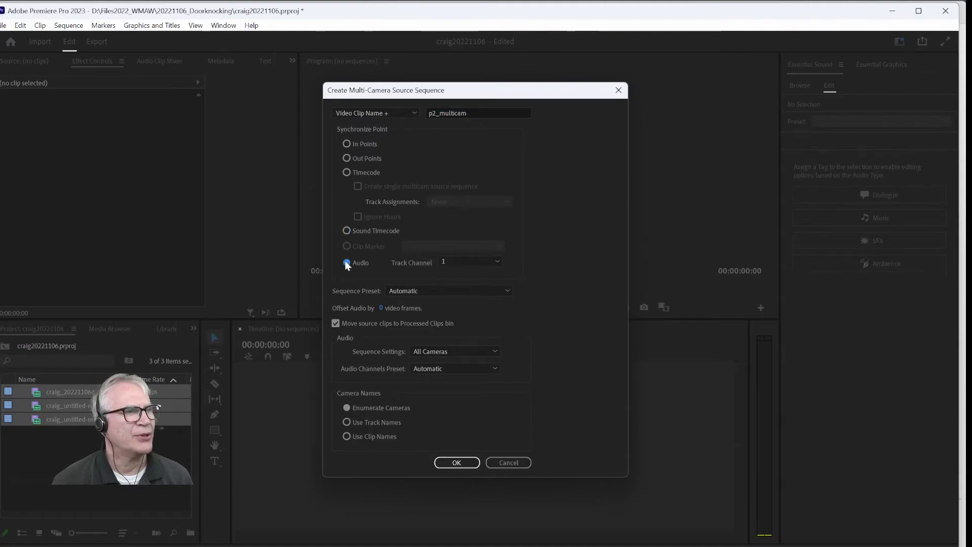
click(456, 462)
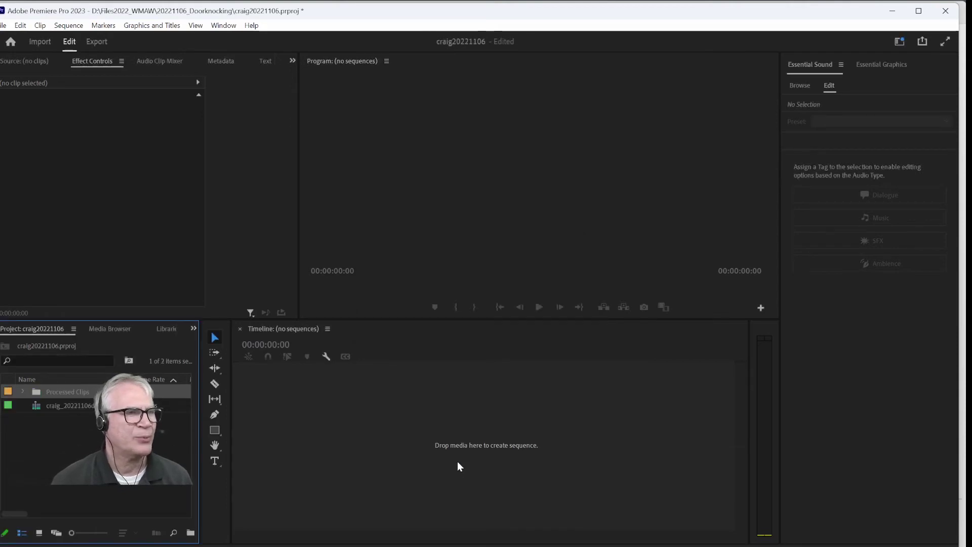
Step: Make a timeline sequence from the multicam clip, switch the Program Monitor to Multi-Camera, and preview it
click(34, 407)
drag(35, 410, 282, 430)
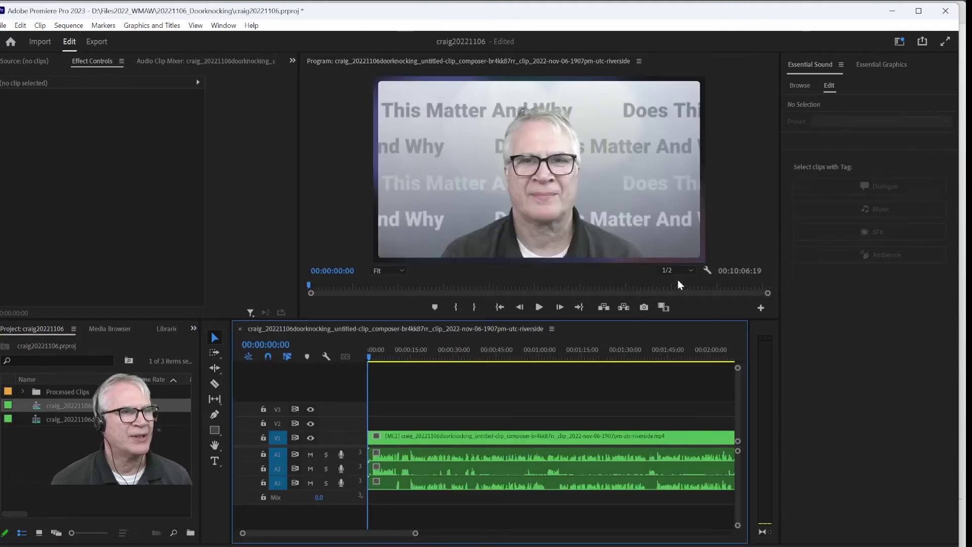
click(706, 270)
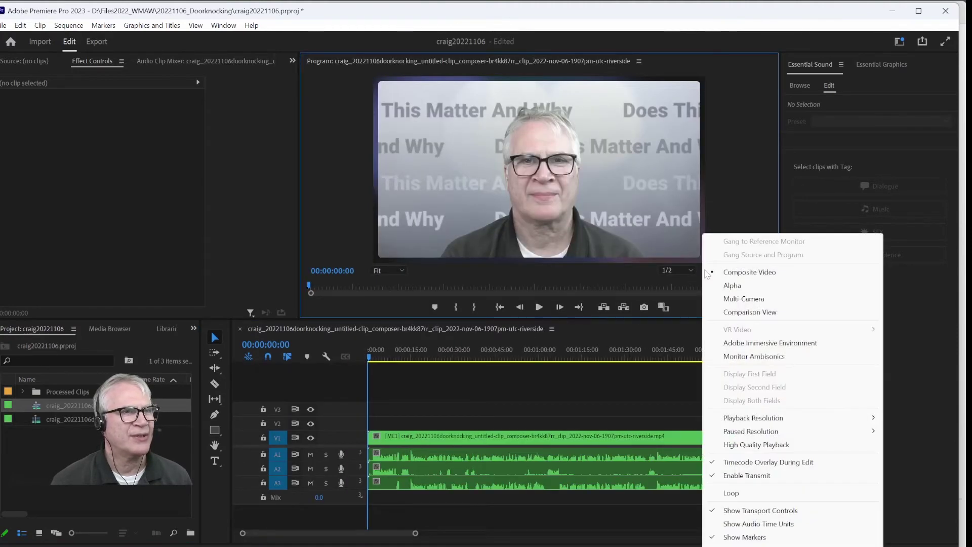
click(731, 303)
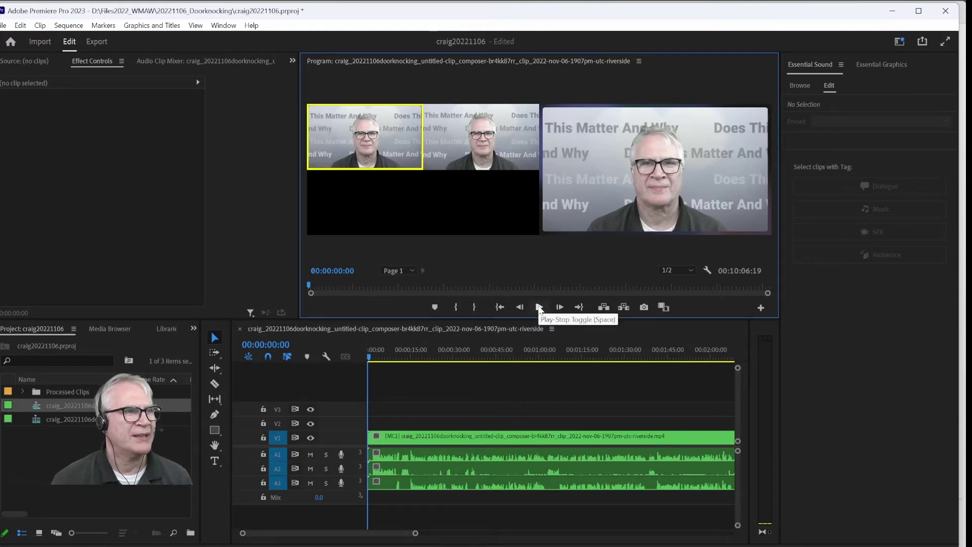
click(539, 307)
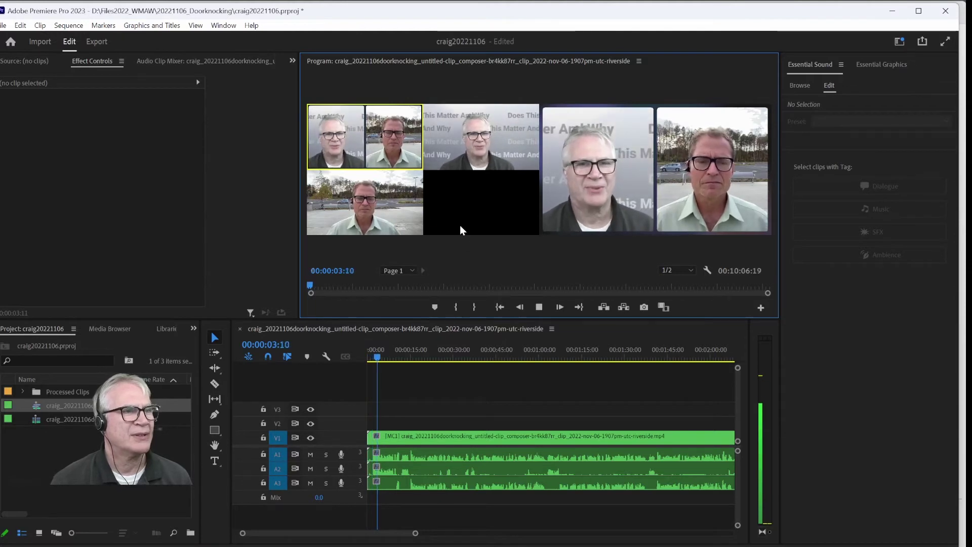
click(538, 307)
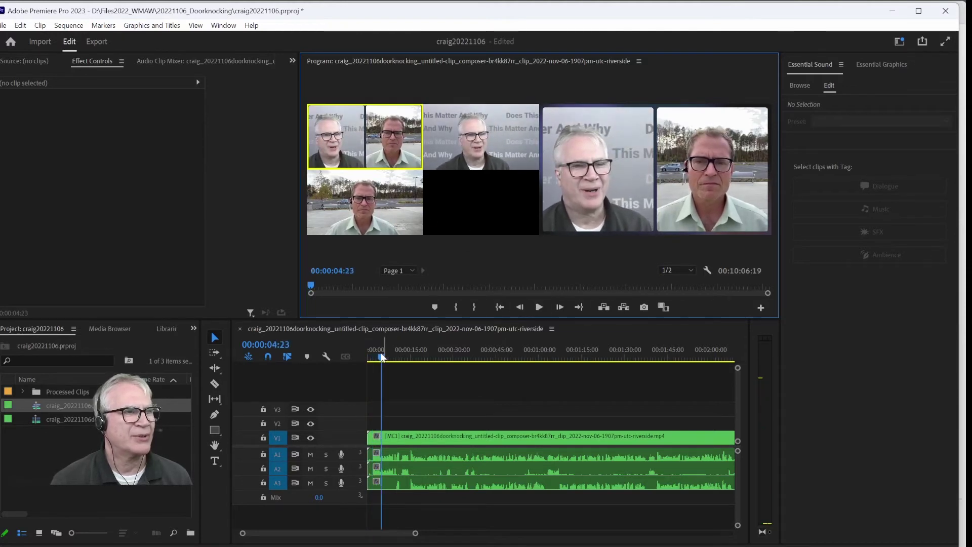
drag(381, 357, 369, 357)
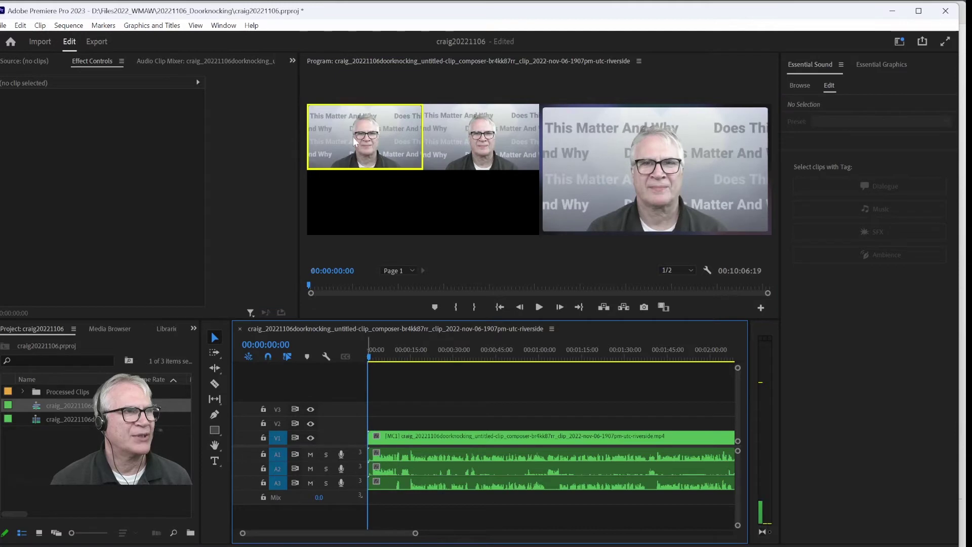
Step: Starting on angle 2, record live cuts to outdoor, indoor, then outdoor angles on V1
click(501, 151)
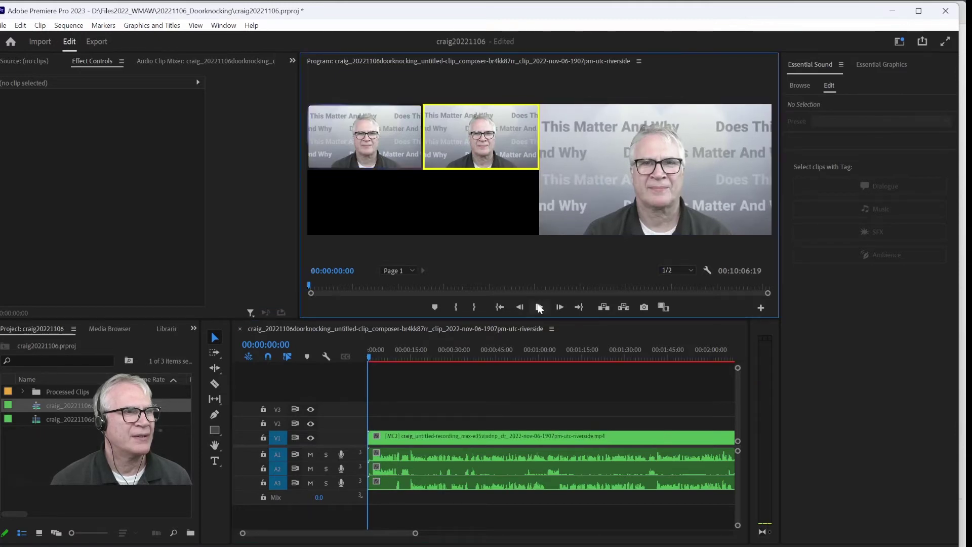
click(538, 306)
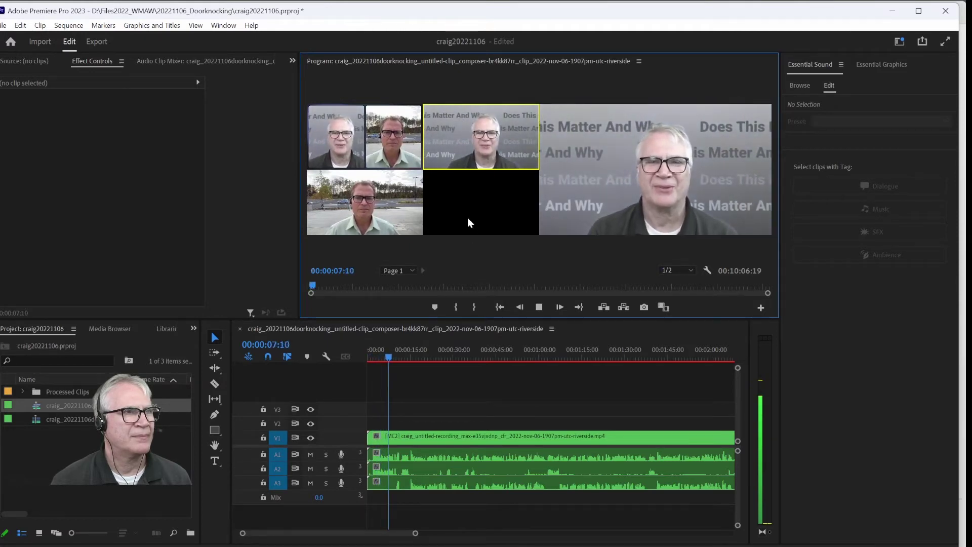
click(360, 216)
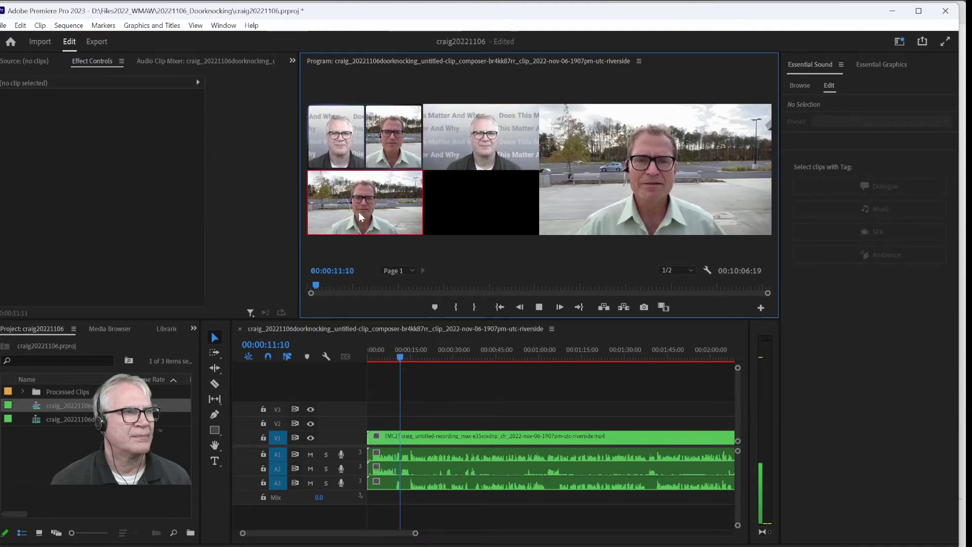
click(450, 147)
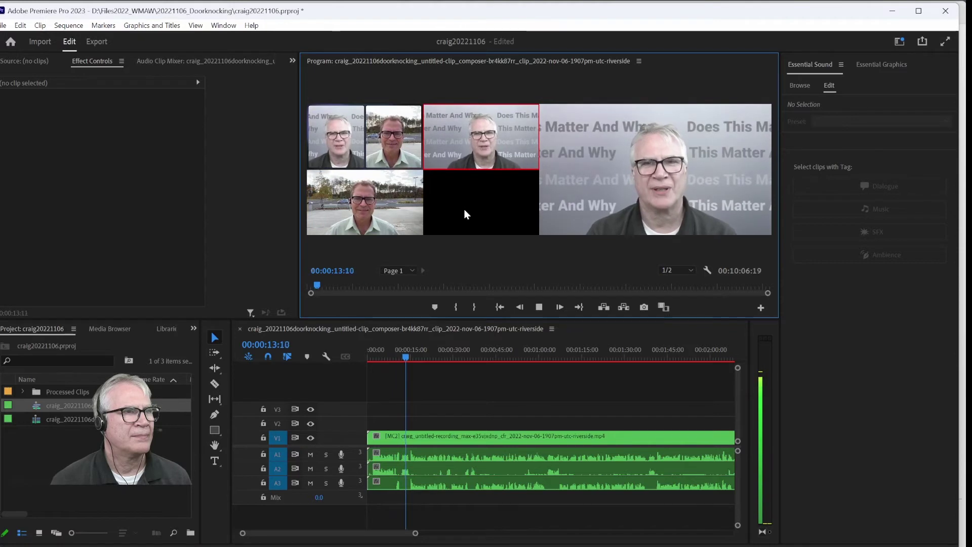
click(401, 211)
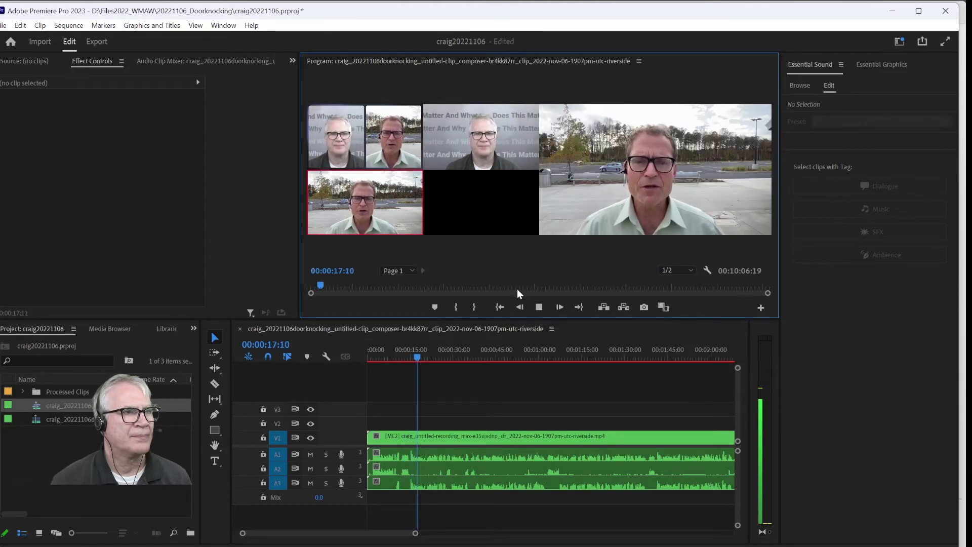
click(539, 307)
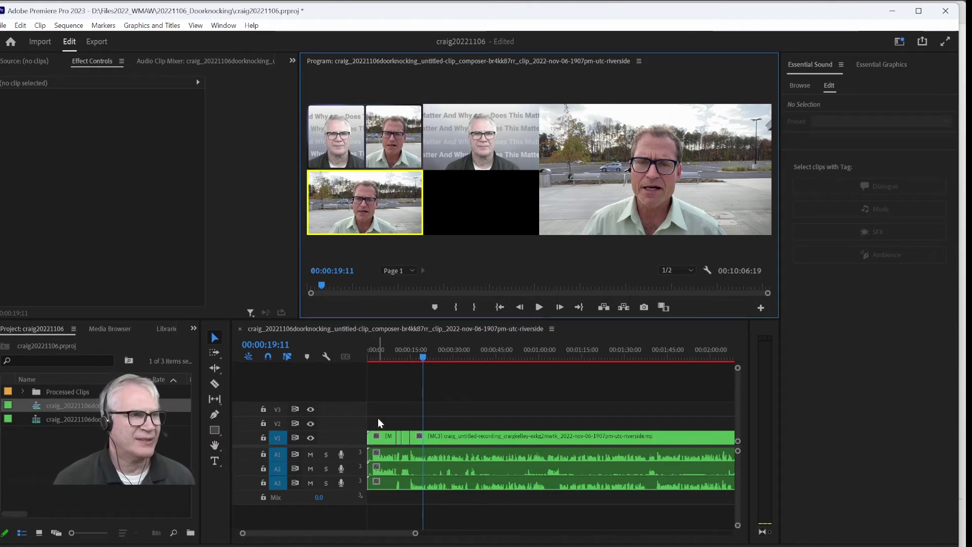
Step: From about 27 seconds, record cuts to indoor angle 3, then outdoor angle 4 near 42 seconds
mouse_move(423, 356)
mouse_down()
mouse_move(360, 359)
mouse_move(424, 365)
mouse_up()
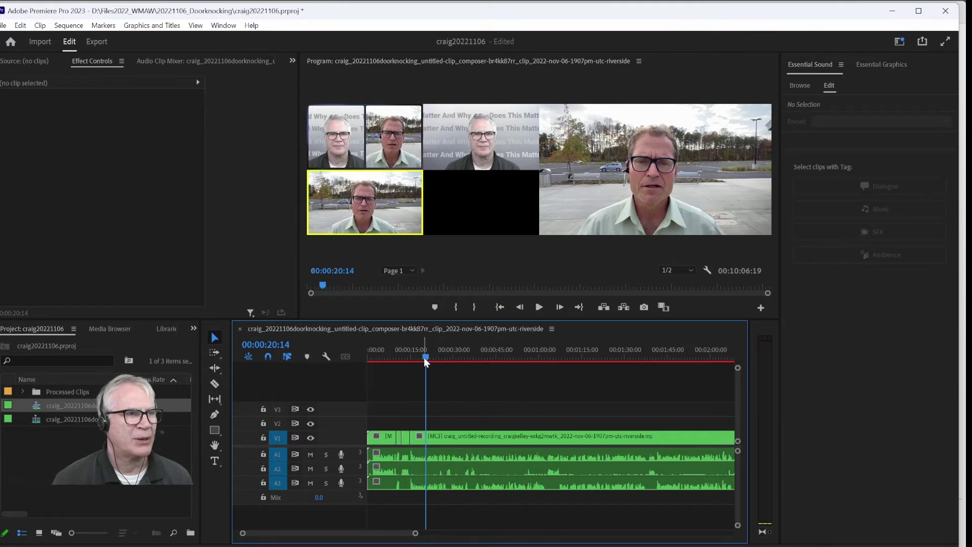
mouse_move(424, 358)
mouse_down()
mouse_move(457, 363)
mouse_move(441, 364)
mouse_up()
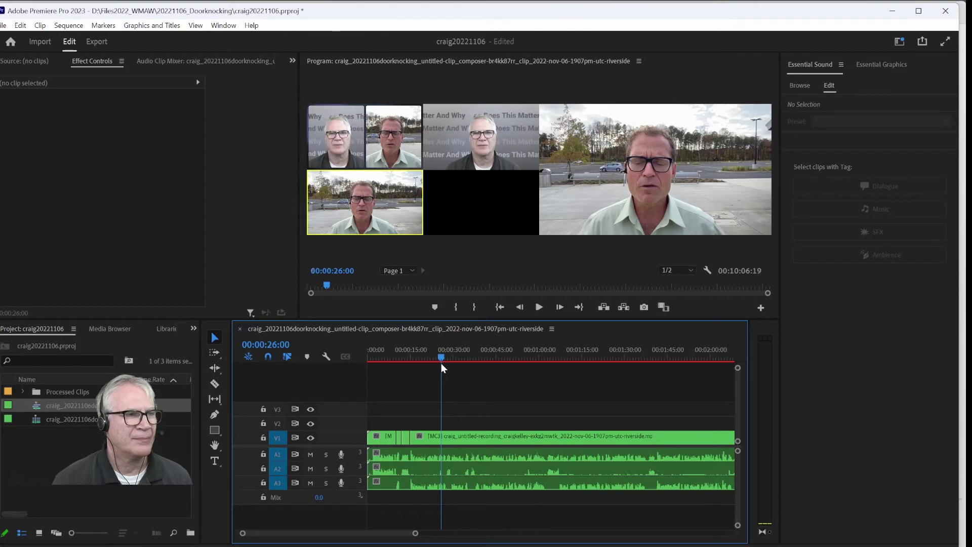
key(space)
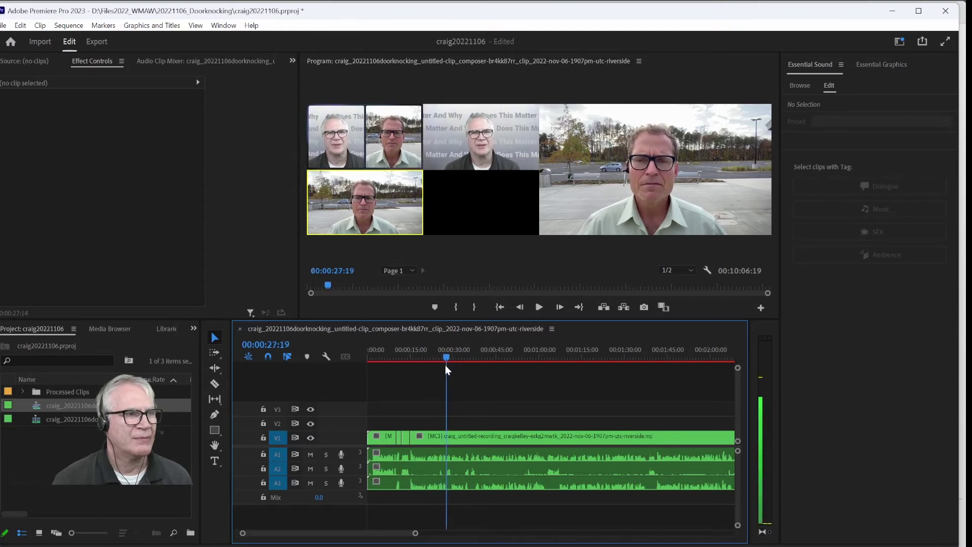
mouse_move(445, 365)
mouse_down()
mouse_move(454, 366)
mouse_move(445, 365)
mouse_up()
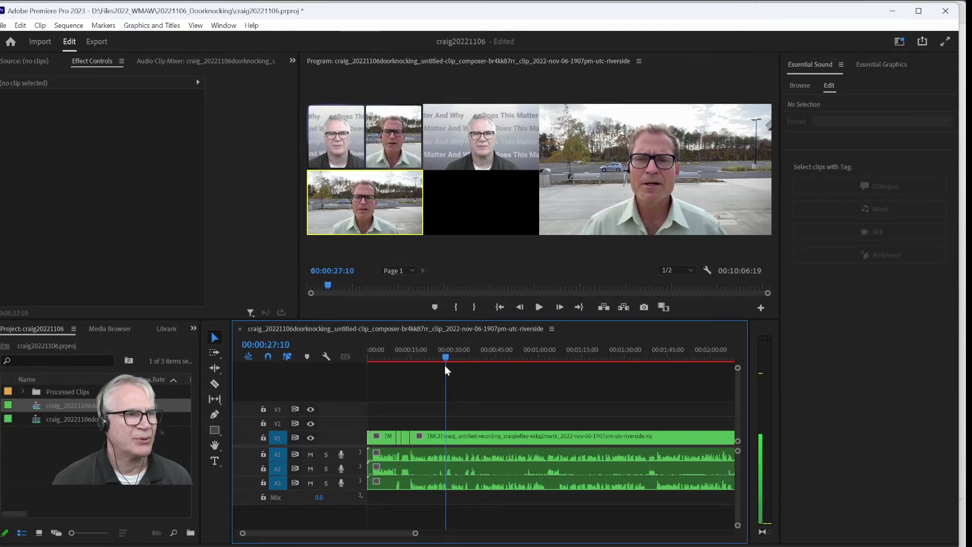
click(539, 307)
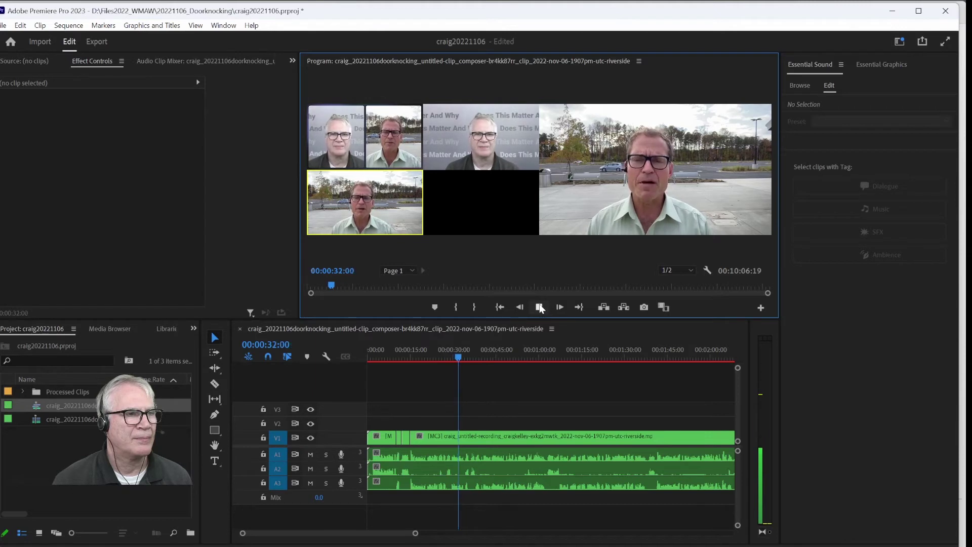
click(485, 131)
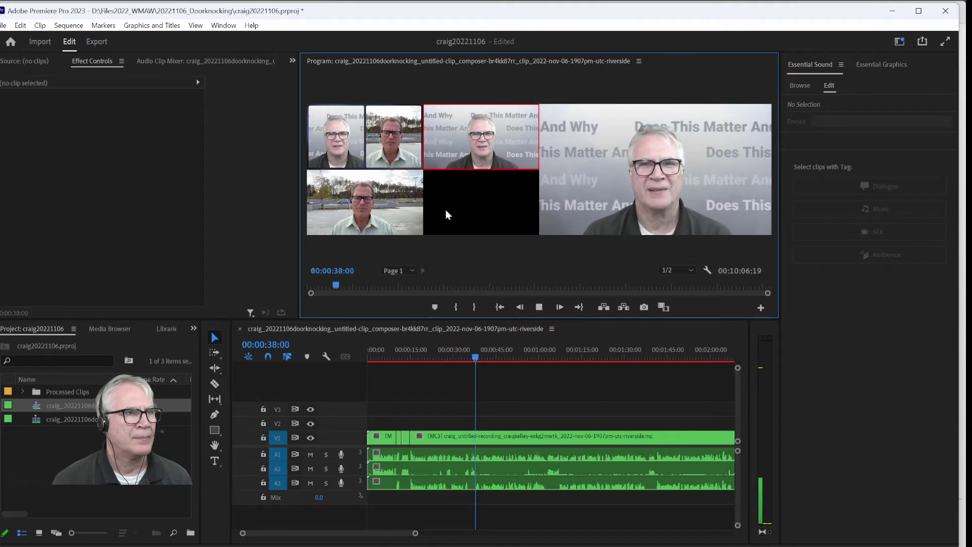
click(393, 212)
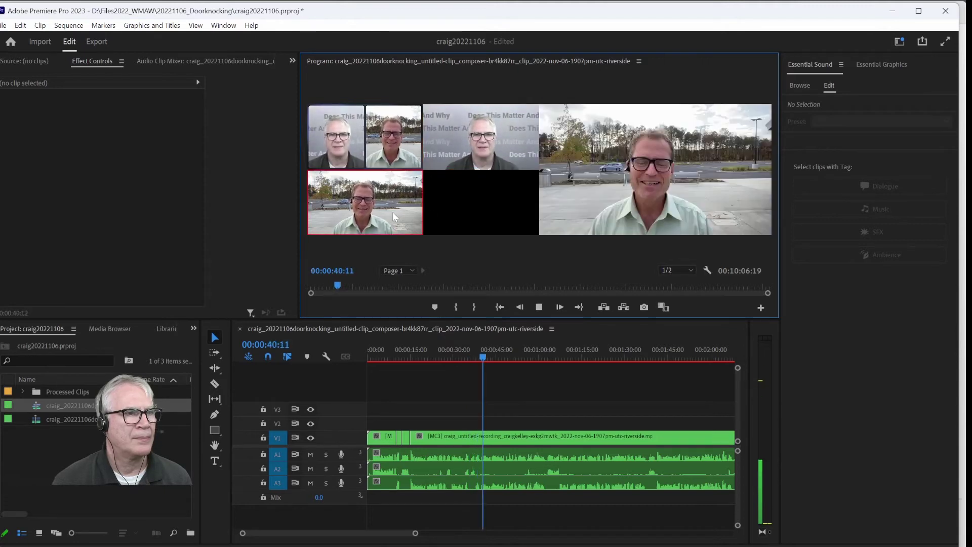
click(538, 307)
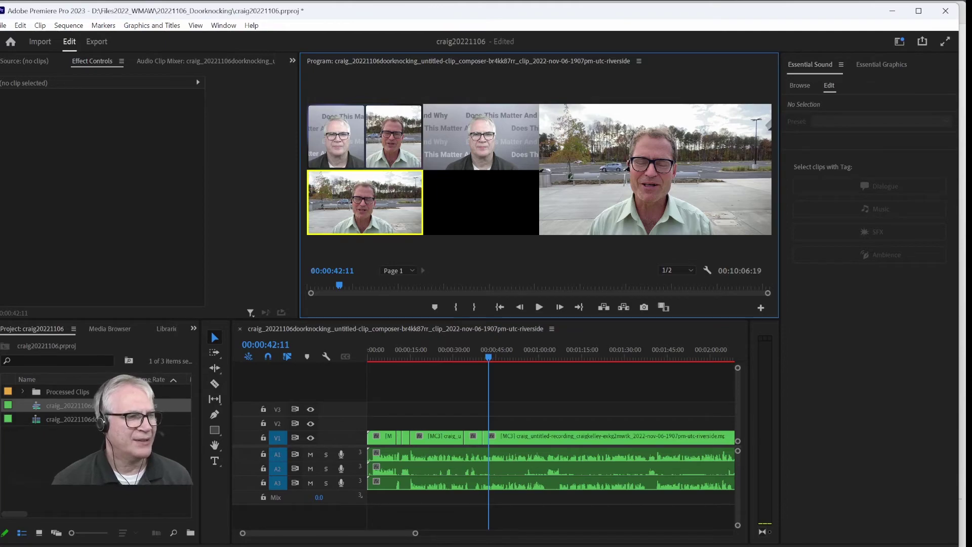
Step: On slide 3, retype the red 'Little Things Matter' text box to read 'Door Knocking'
key(alt+Tab)
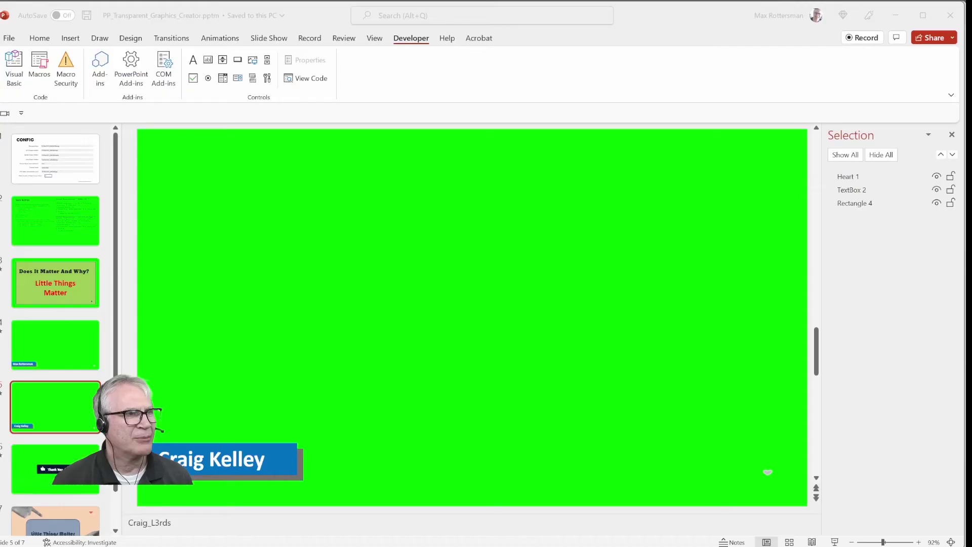
click(92, 261)
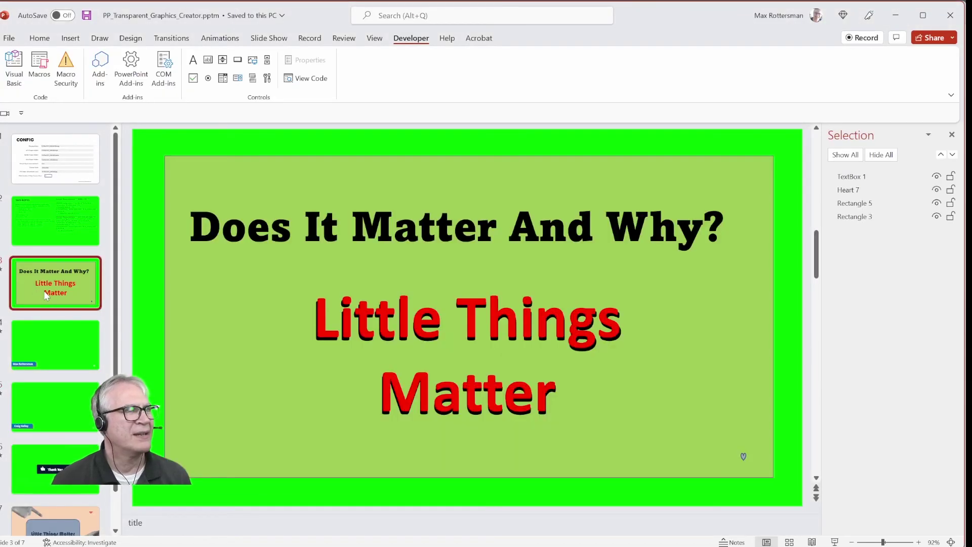
click(354, 314)
key(ctrl+a)
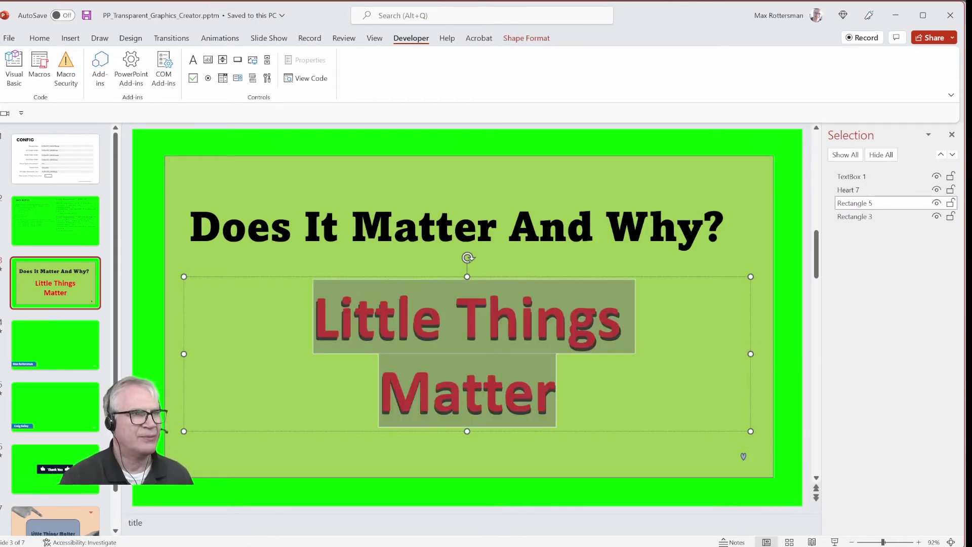
text(Door KNkock)
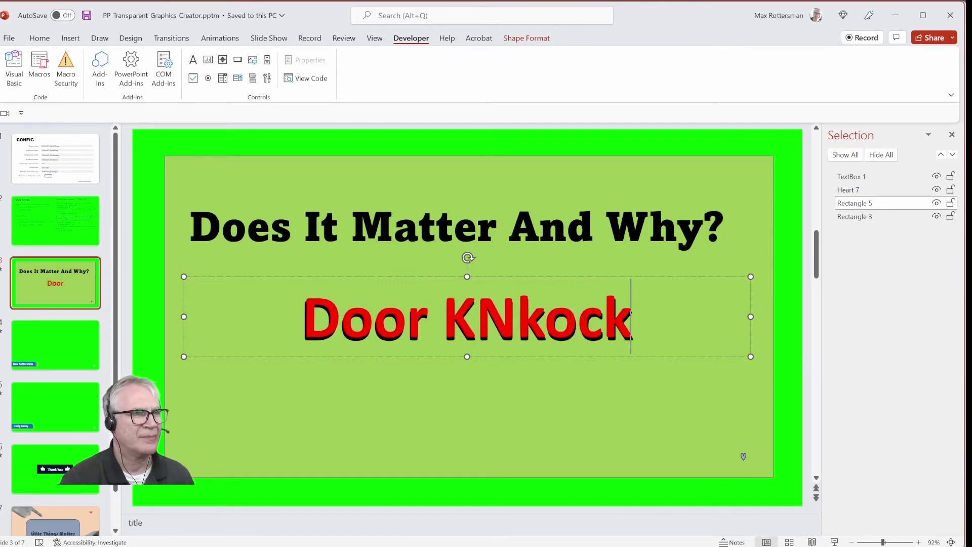
key(BackSpace)
key(BackSpace)
key(BackSpace)
key(BackSpace)
key(BackSpace)
text(n)
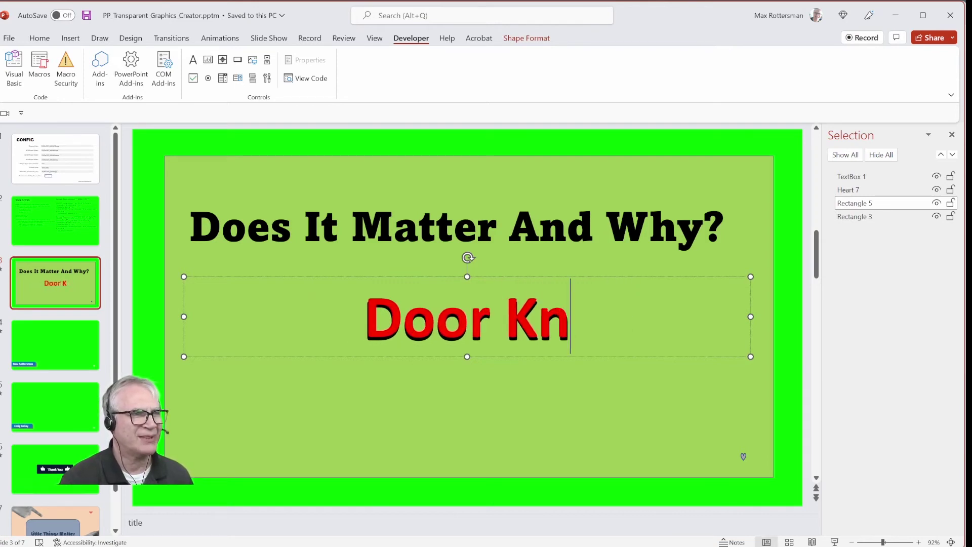
text(ocking)
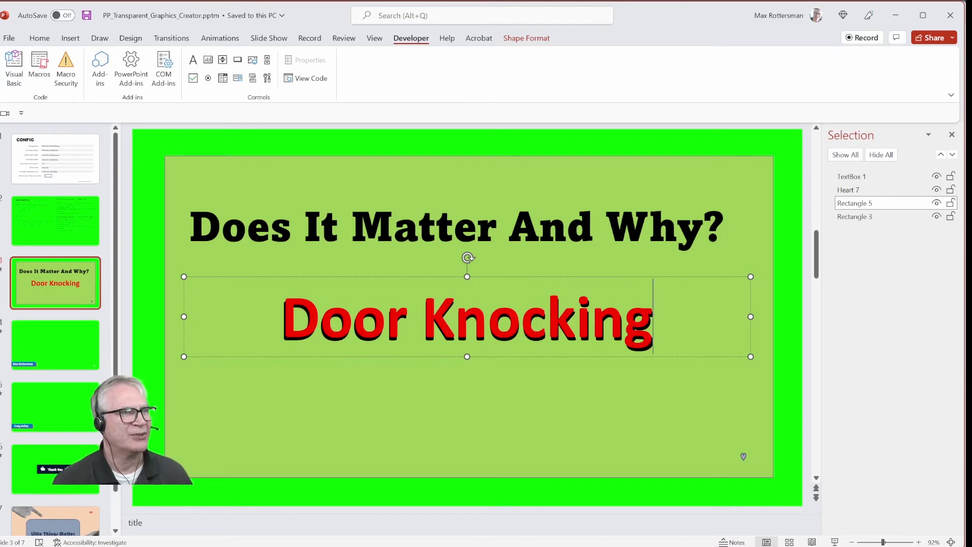
click(516, 180)
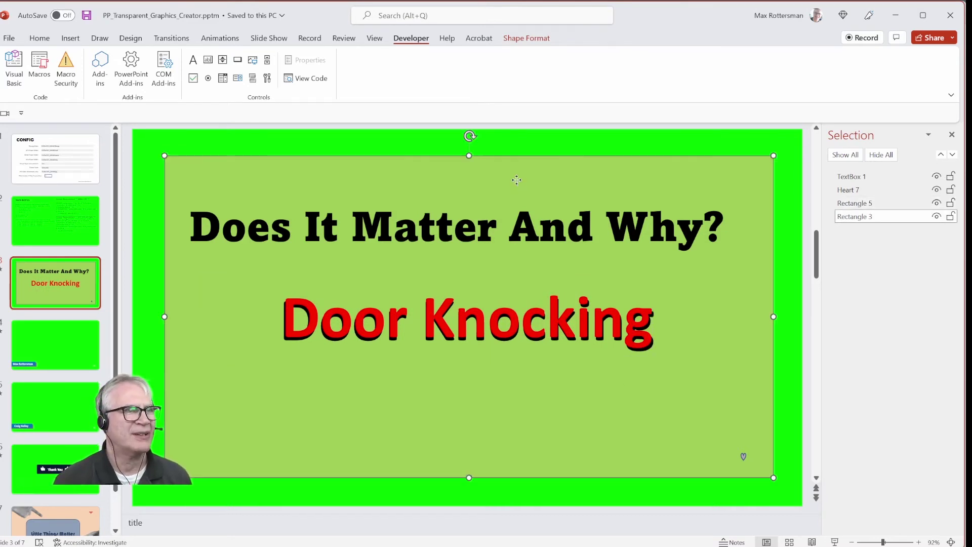
Step: Open the Animation Pane and preview the slide 3 title and slide 4 lower-third animations
click(232, 42)
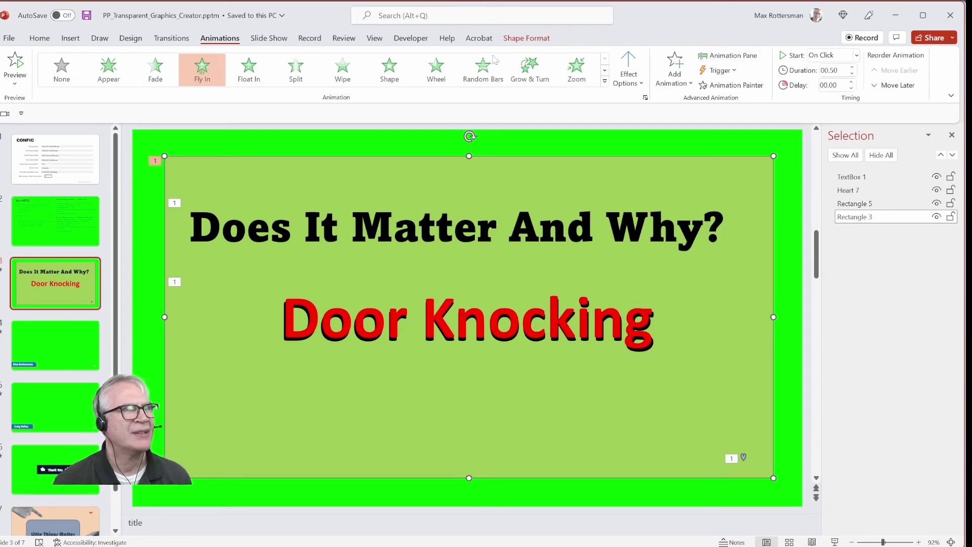
click(728, 55)
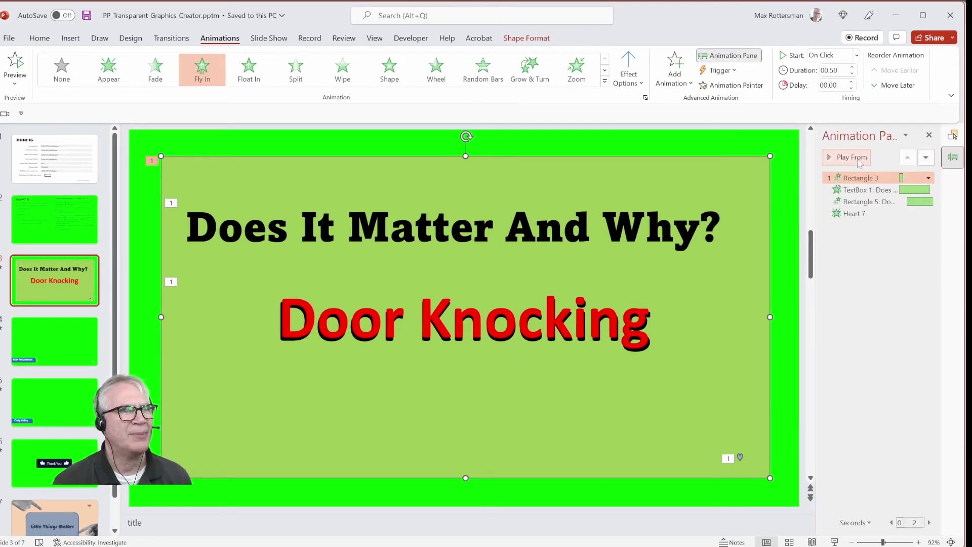
click(853, 158)
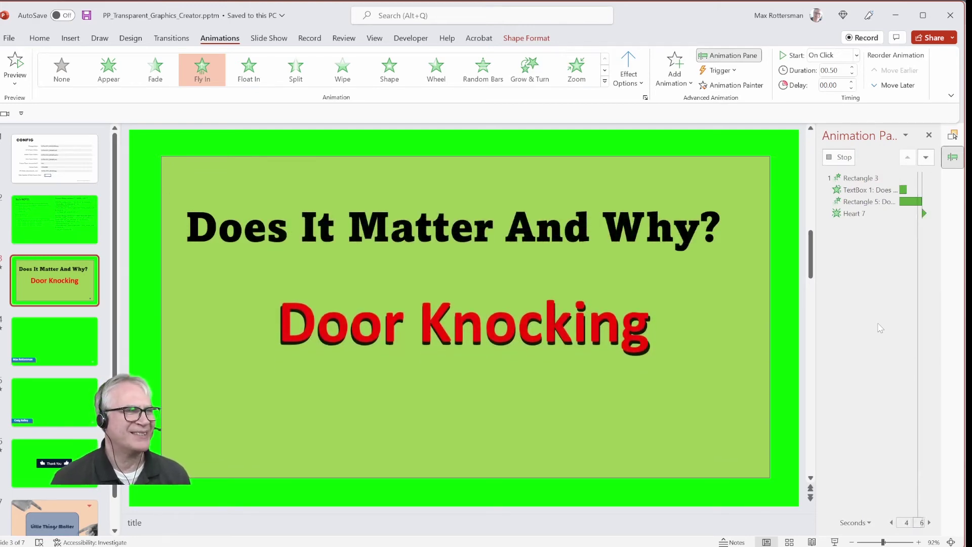
click(66, 351)
click(853, 157)
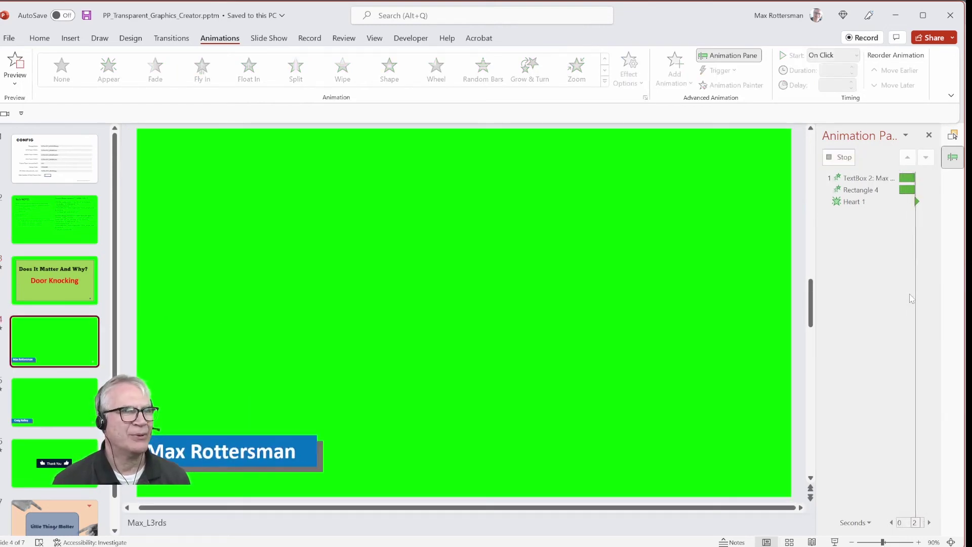
click(54, 290)
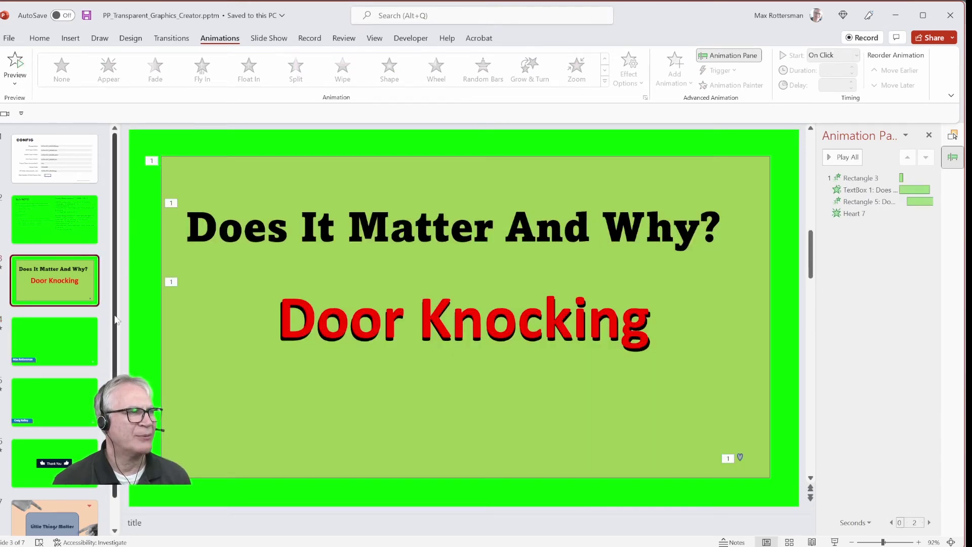
Step: On YouTube thumbnail slide 7, replace 'Little Things Matter' with 'Door Knocking'
scroll(73, 494, down, 1)
click(72, 493)
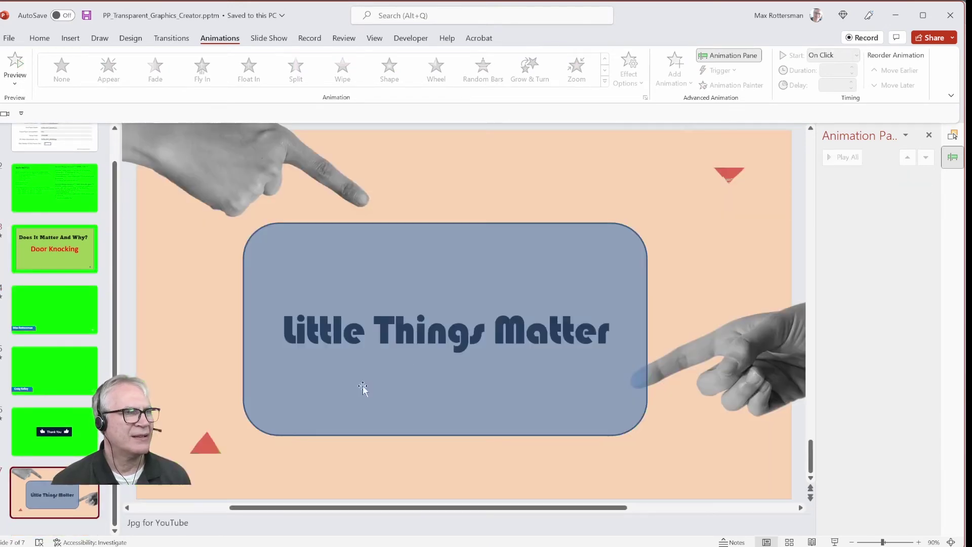
click(445, 329)
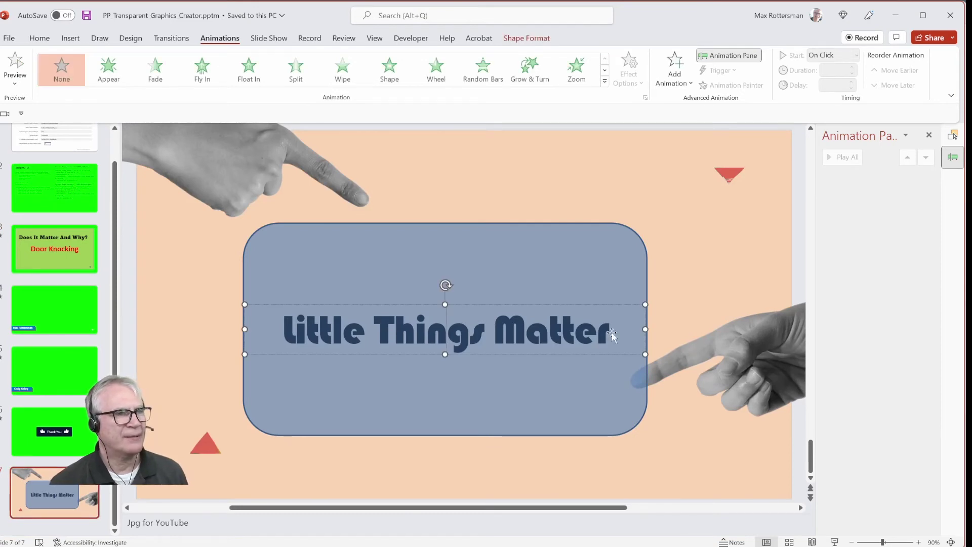
drag(609, 329, 254, 322)
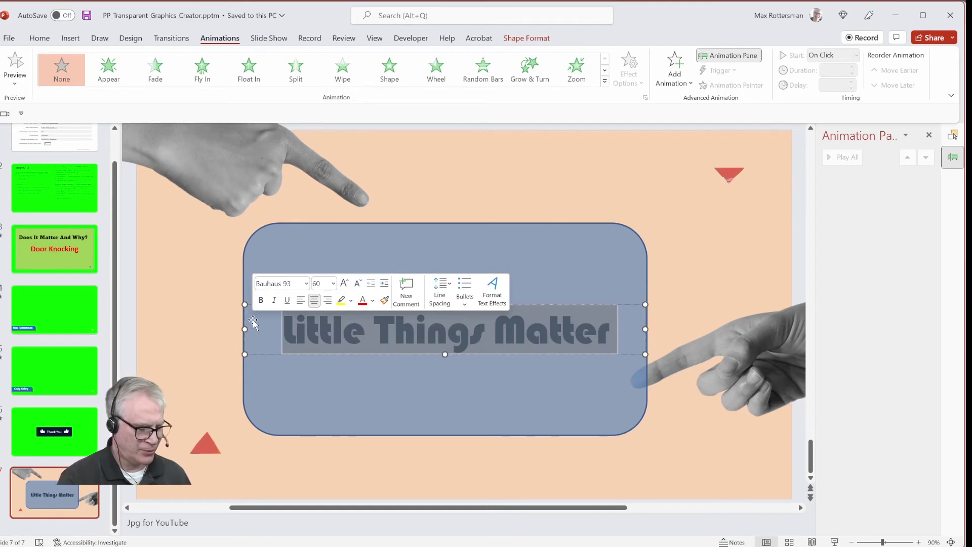
text(Door K)
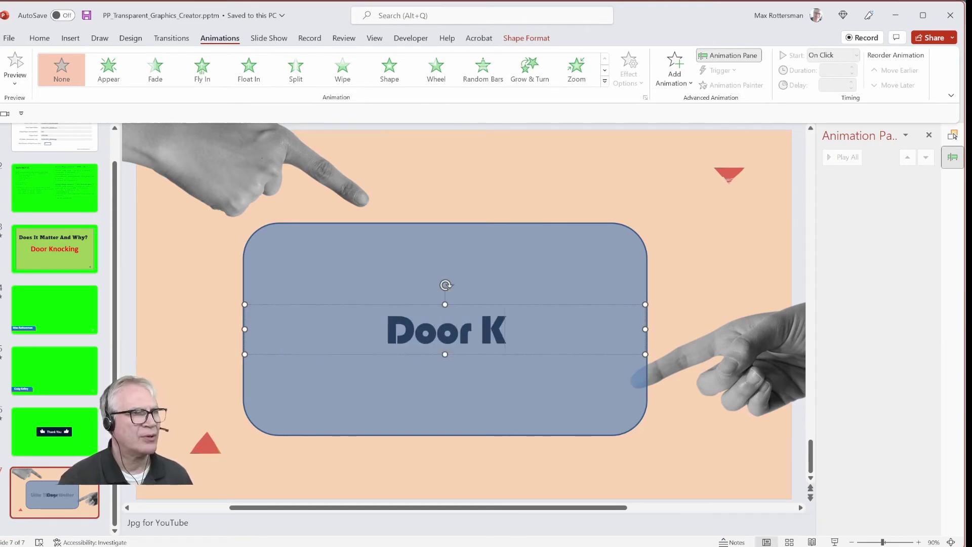
text(nocking)
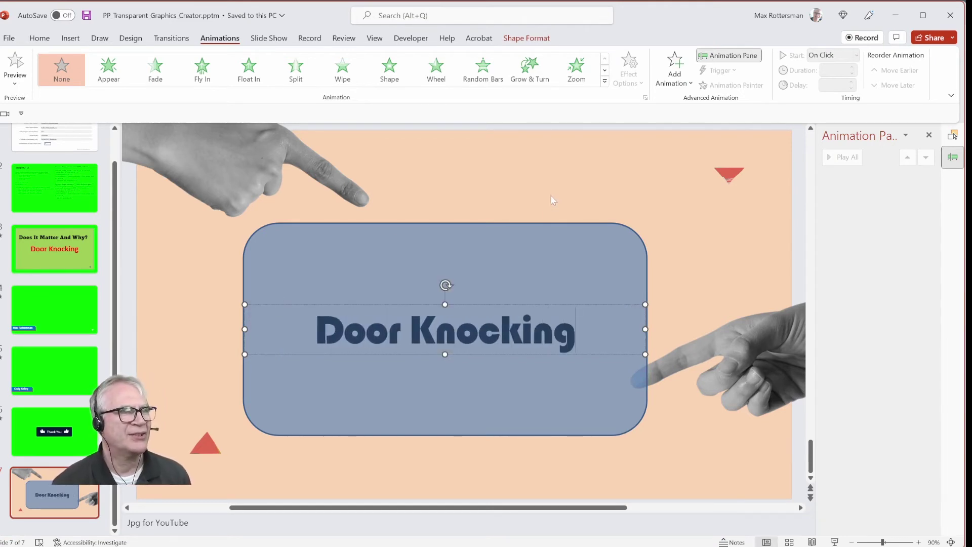
Step: Set slide 7's background fill colour to light green through Format Background
click(548, 186)
right_click(549, 186)
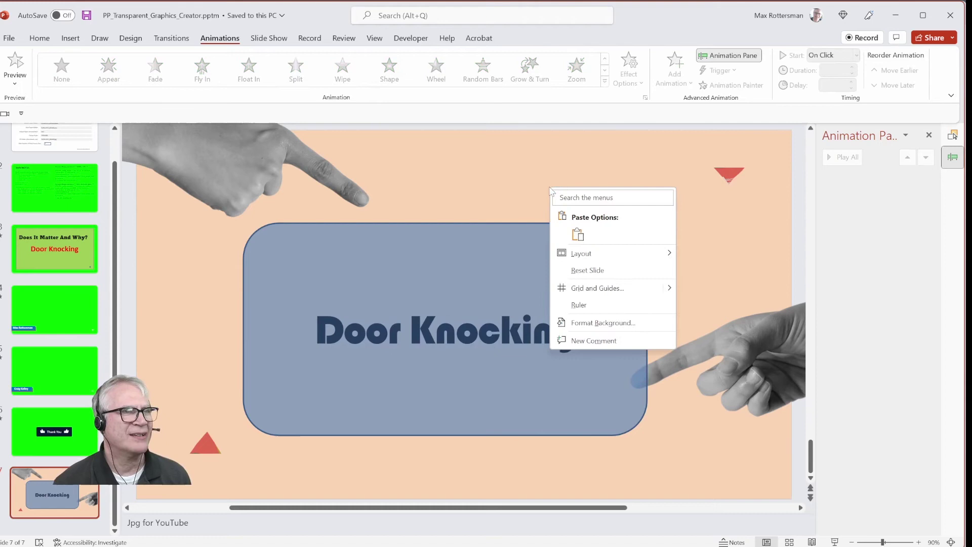
click(602, 323)
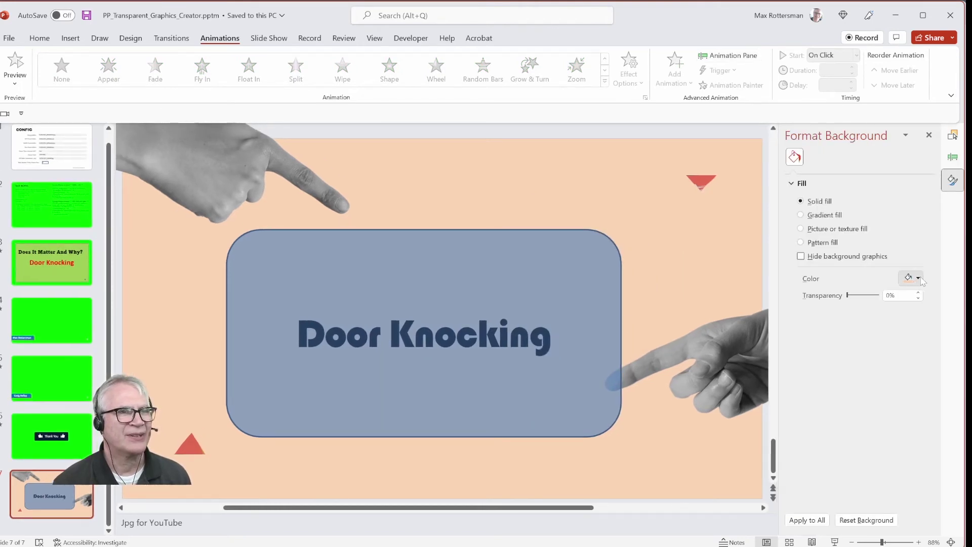
click(917, 277)
click(929, 348)
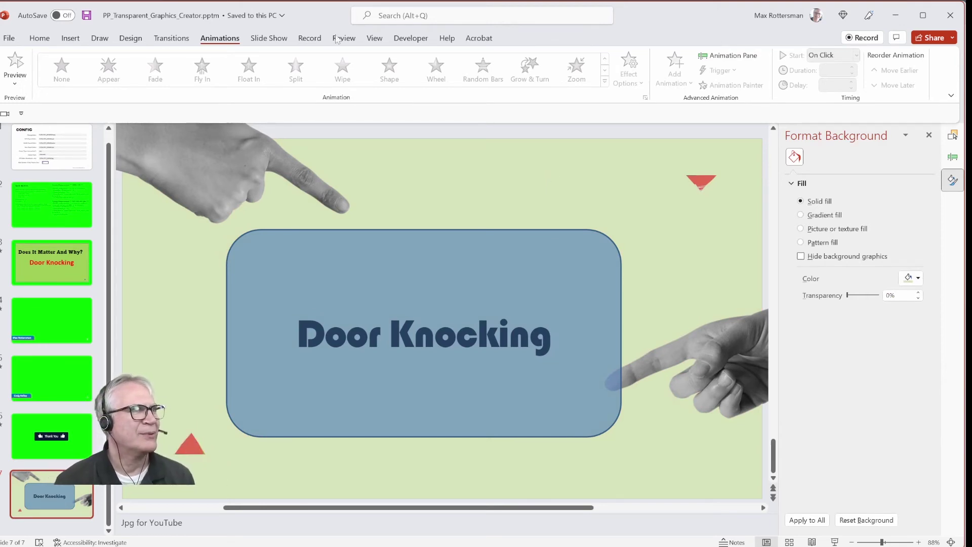
click(411, 38)
Step: Run the Generate_Transparent_ProRes4444_AndOr_Webm macro and acknowledge the Done Processing message
click(13, 62)
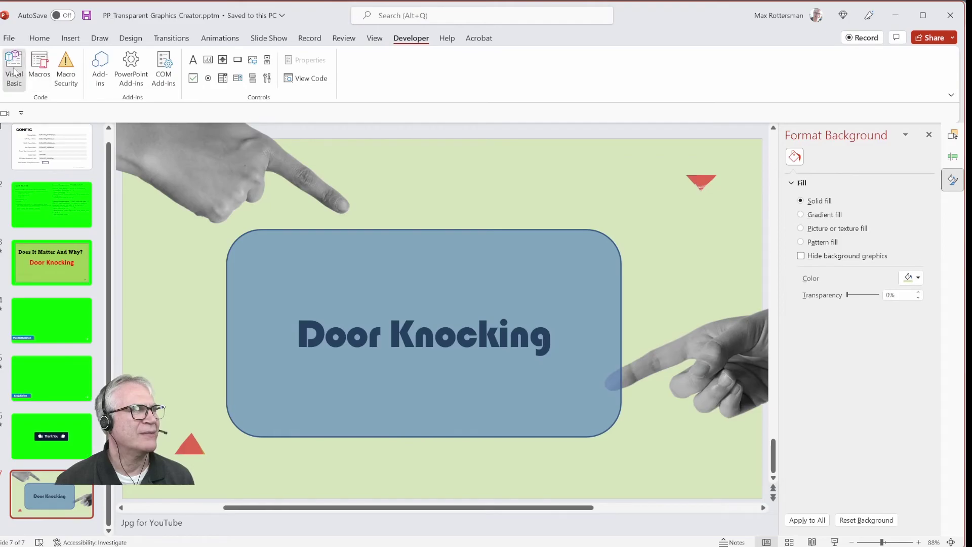
scroll(326, 200, up, 8)
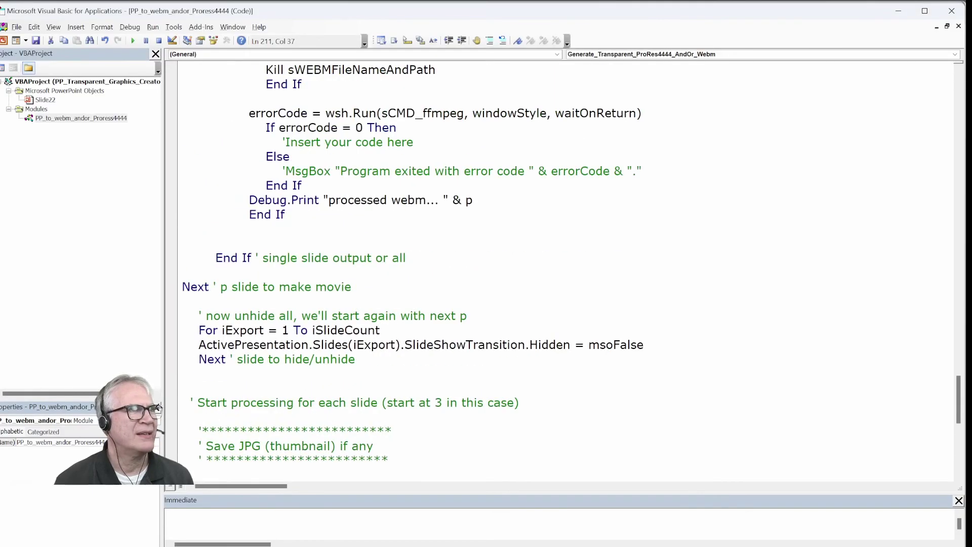
click(326, 200)
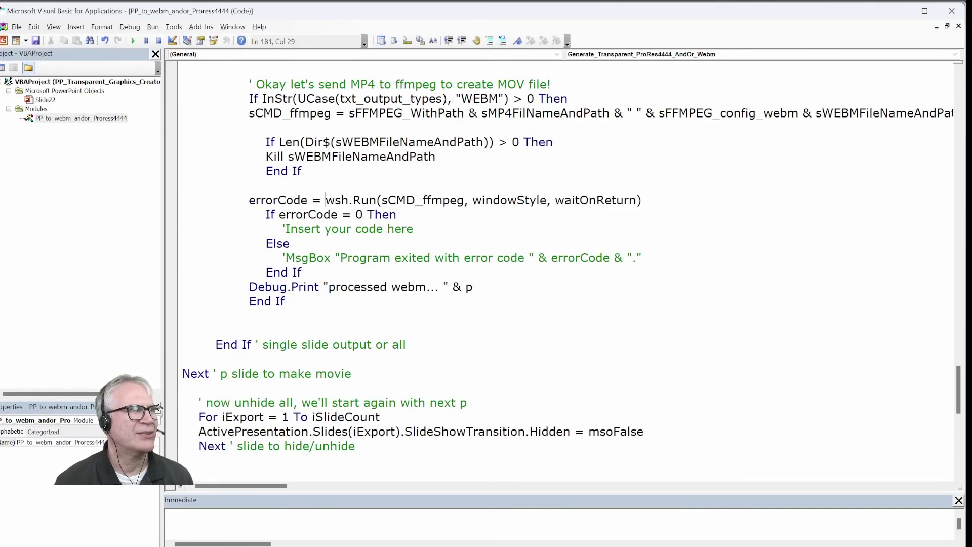
click(132, 41)
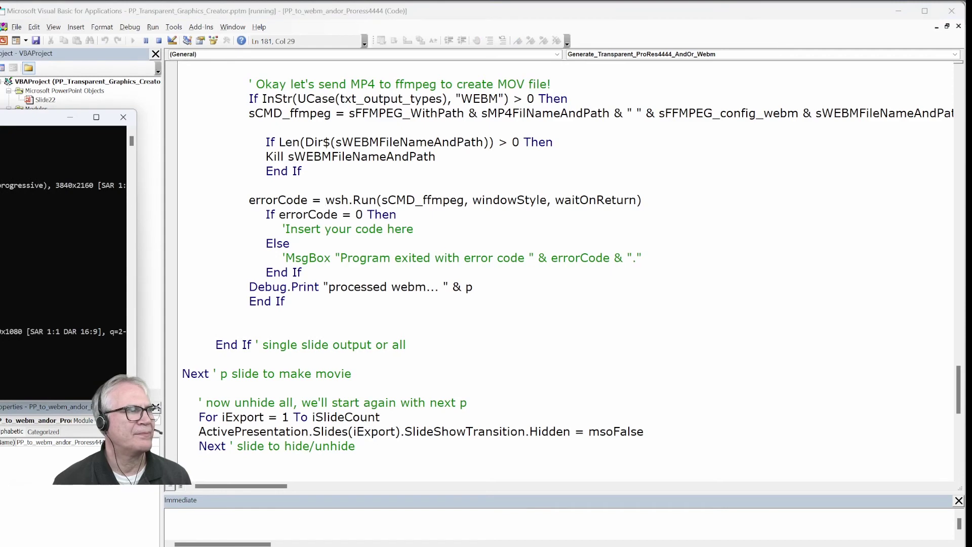
drag(88, 95, 481, 126)
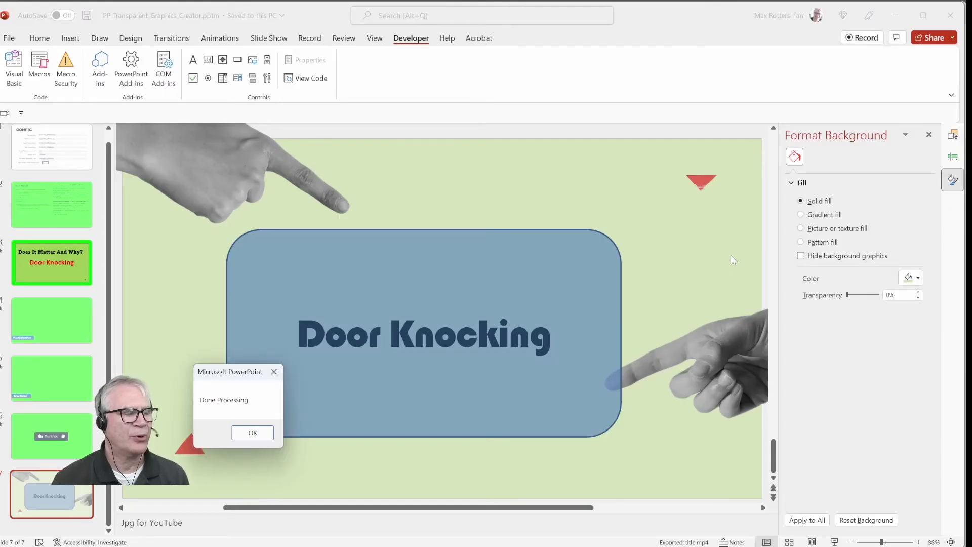
click(253, 433)
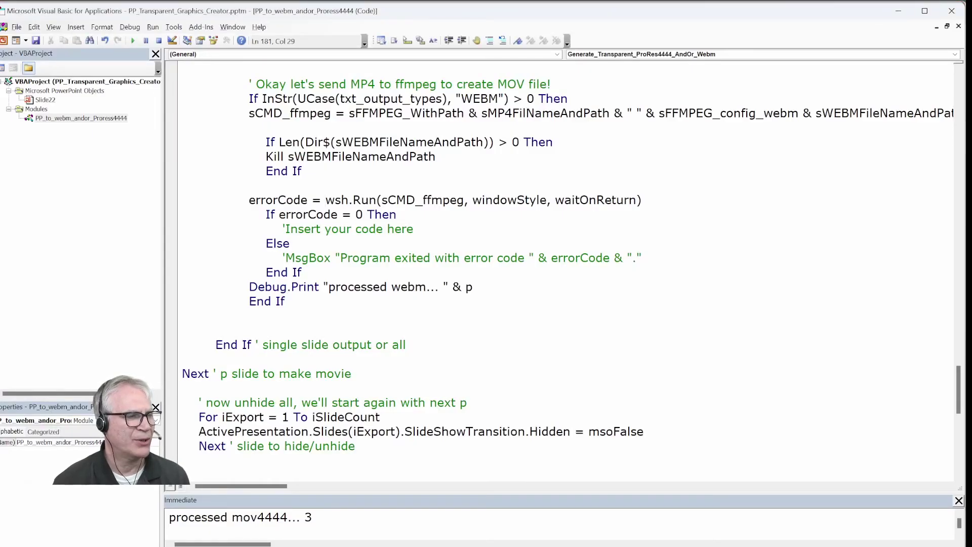
Step: In File Explorer, go up to Files2022_WMAW and open its mp4 folder with title.mp4
key(alt+Tab)
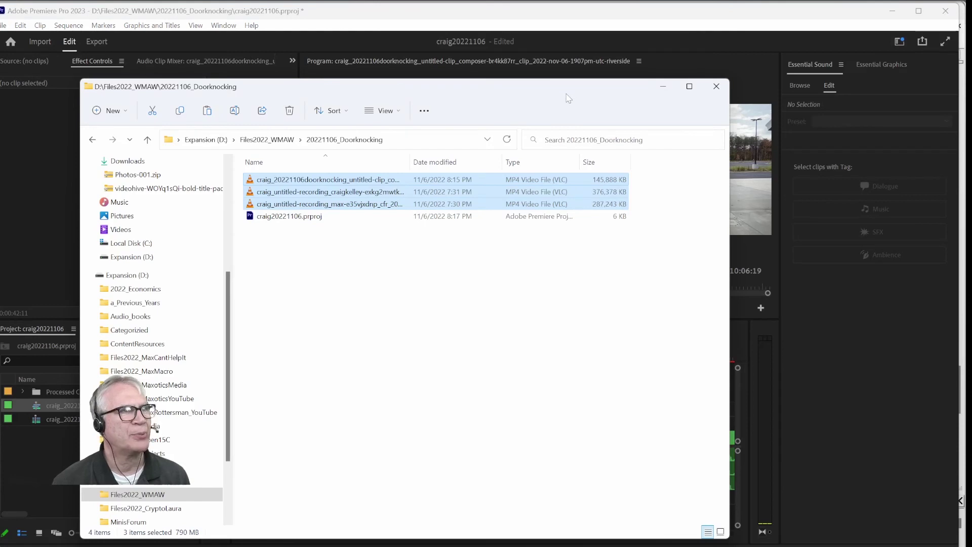
drag(569, 92, 740, 98)
click(438, 139)
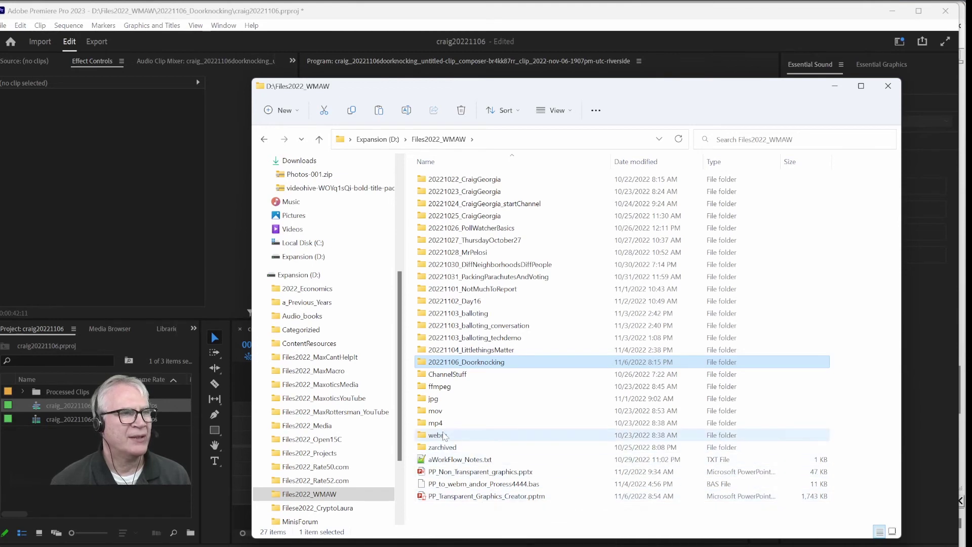
click(441, 425)
double_click(440, 425)
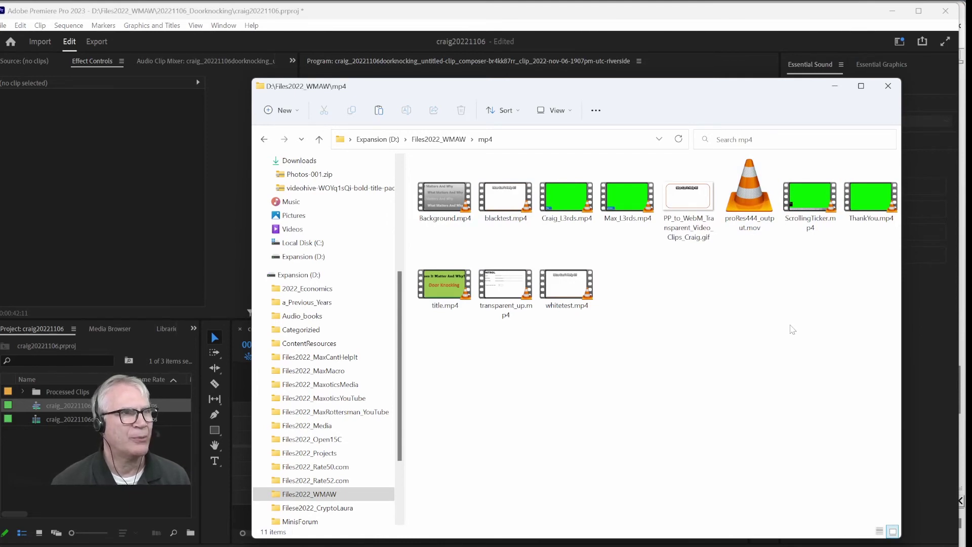
Step: Preview title.mp4's Door Knocking animation in VLC, close it, and return to Files2022_WMAW
key(t)
key(i)
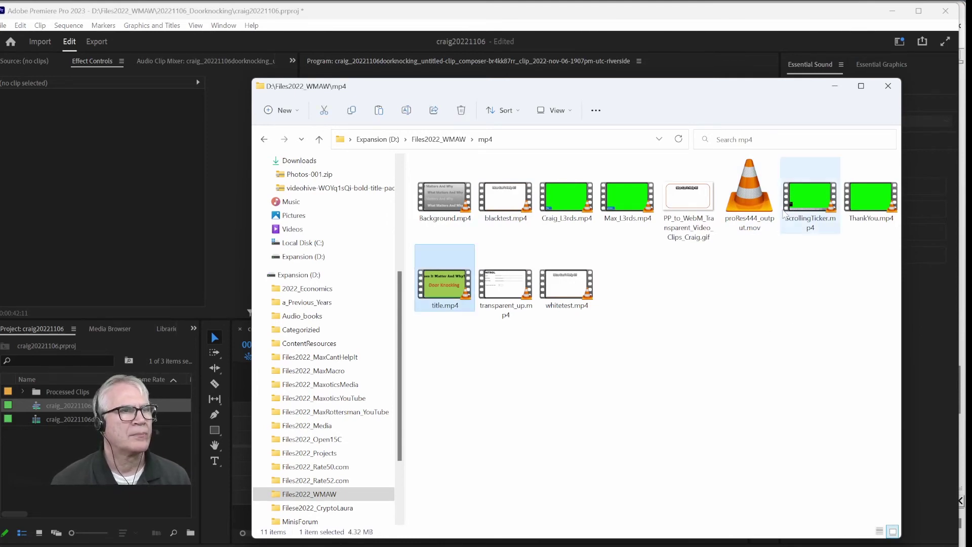
double_click(438, 295)
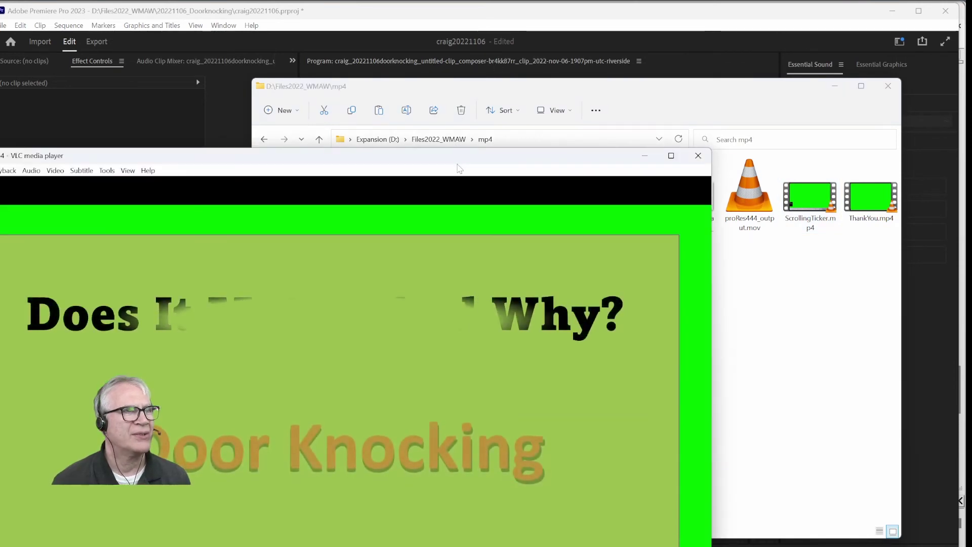
drag(354, 156, 492, 29)
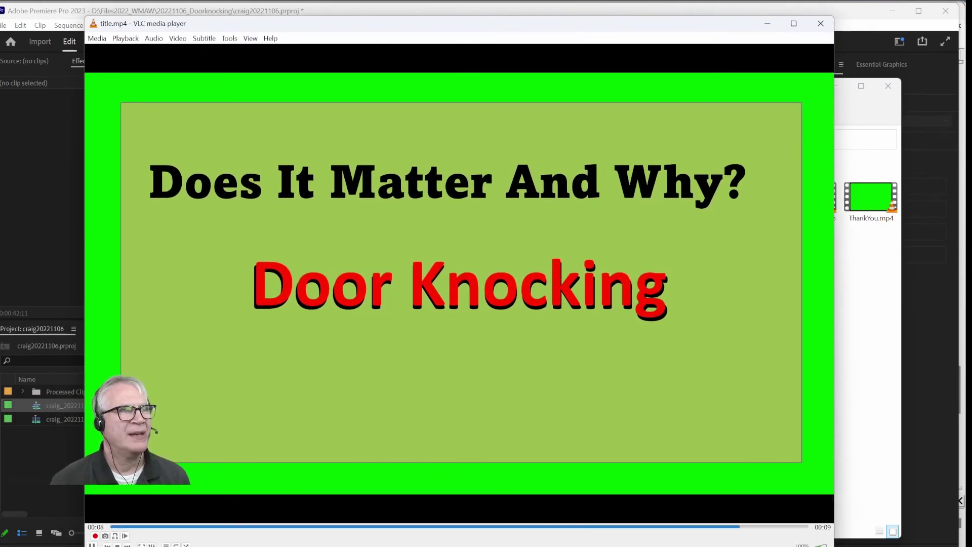
click(821, 23)
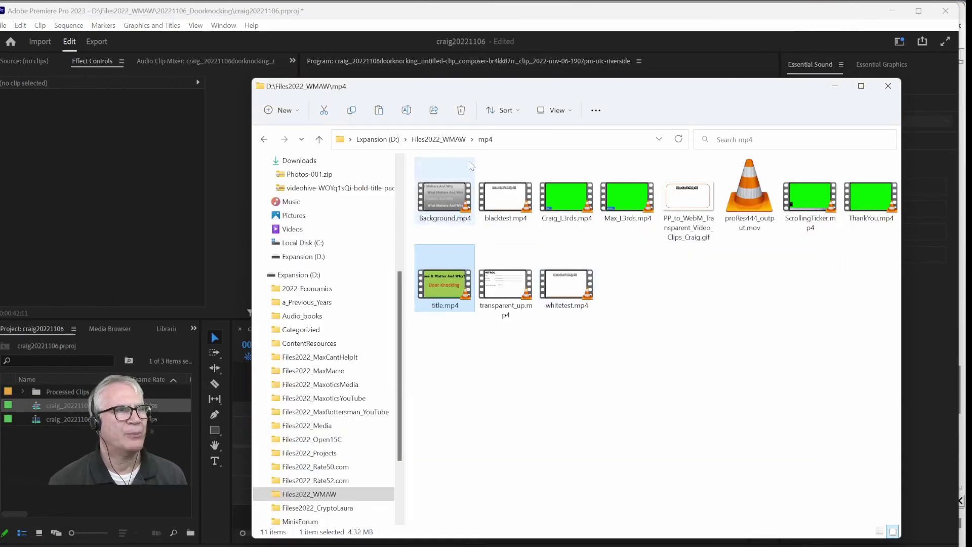
click(438, 139)
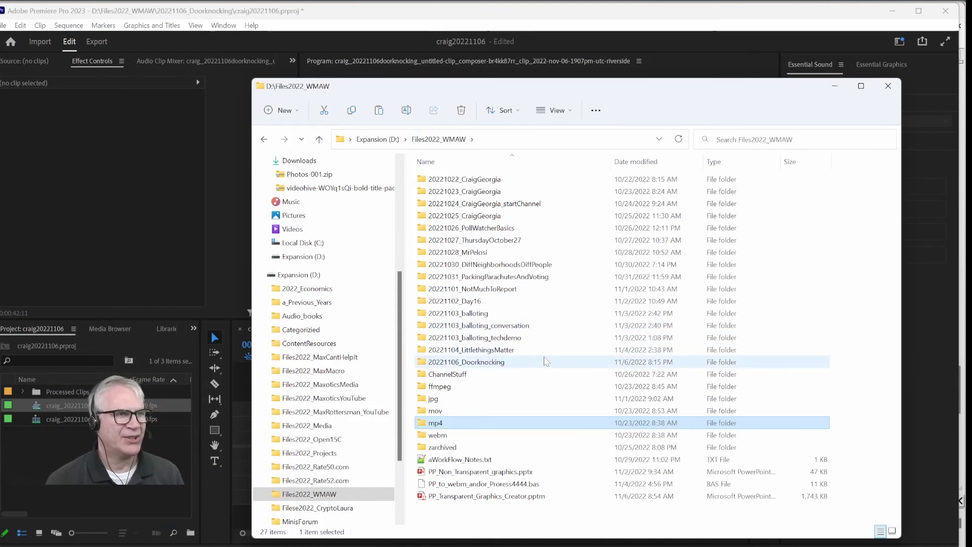
Step: Open the mov folder, preview title.mov in VLC, then select all four .mov overlays
double_click(451, 411)
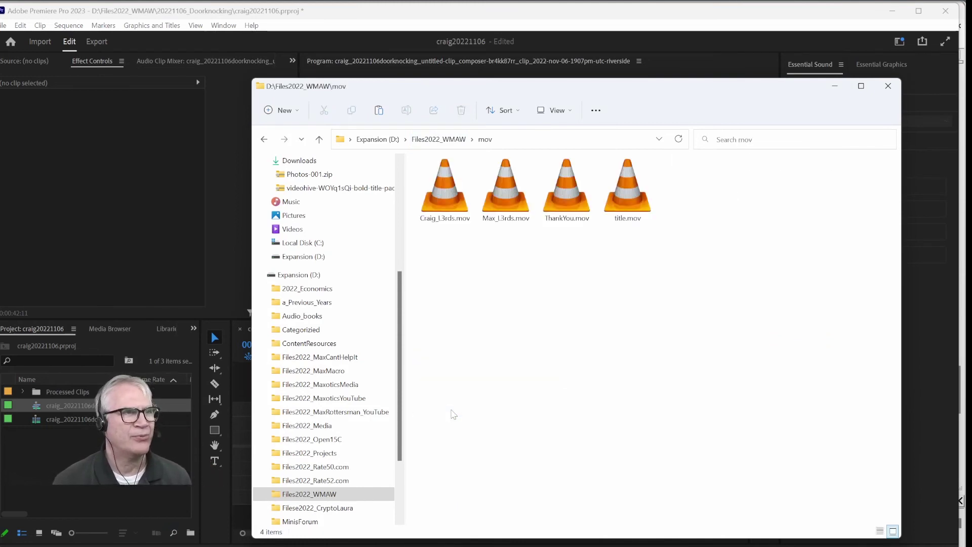
click(631, 196)
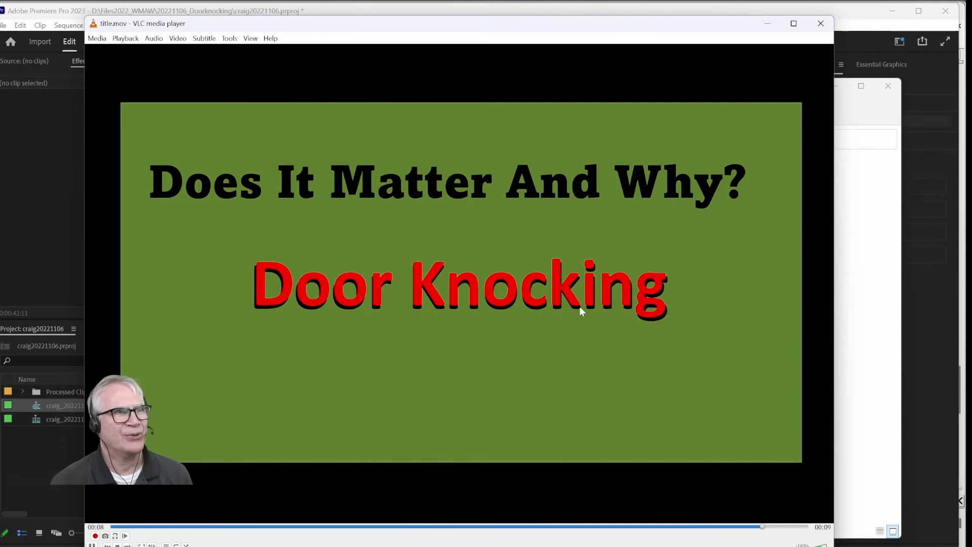
click(820, 24)
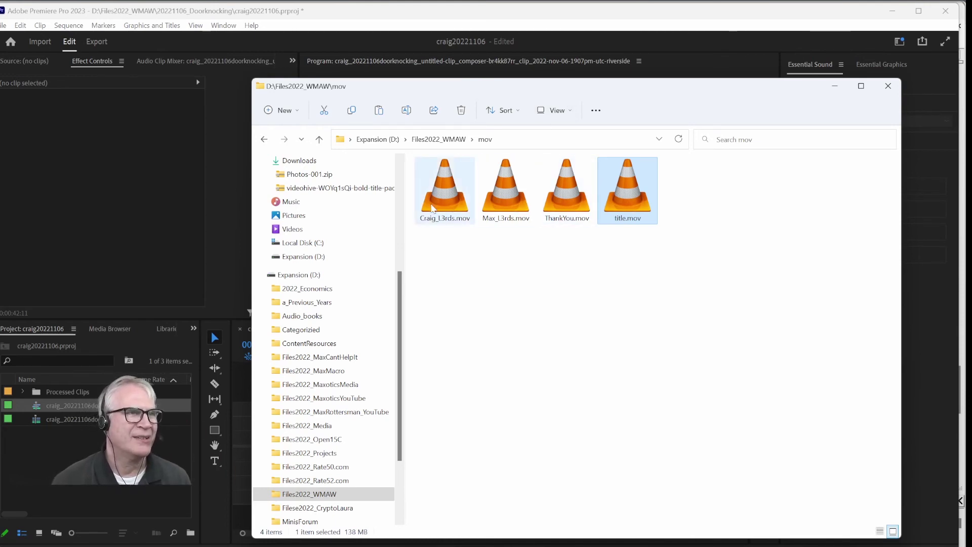
click(431, 197)
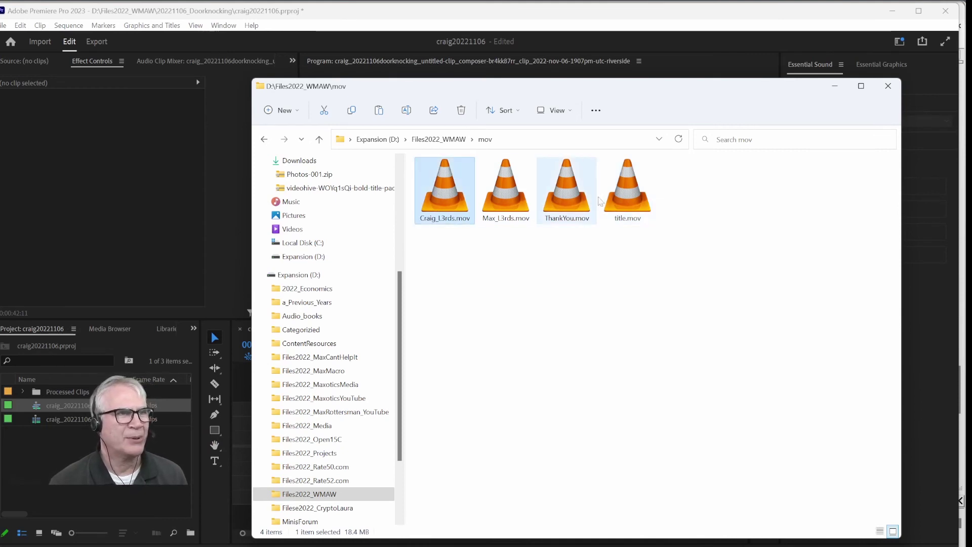
shift+click(624, 196)
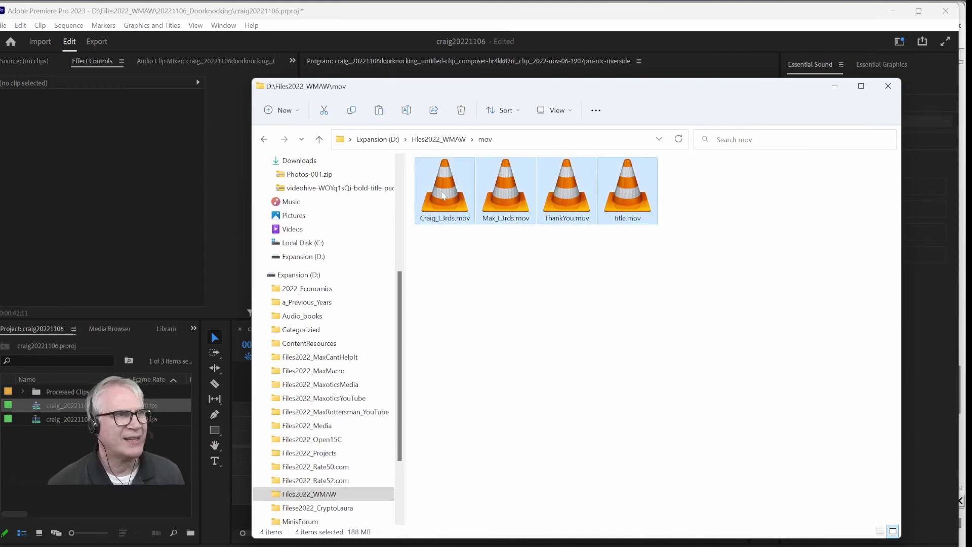
Step: Import the four .mov overlays, place title on V2 at 0:00, and play it back
drag(442, 197, 126, 445)
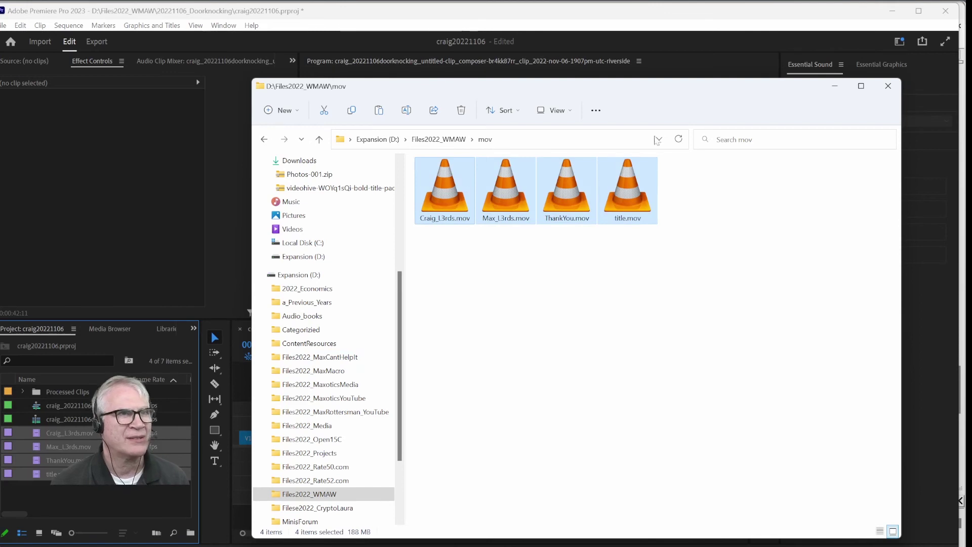
click(833, 87)
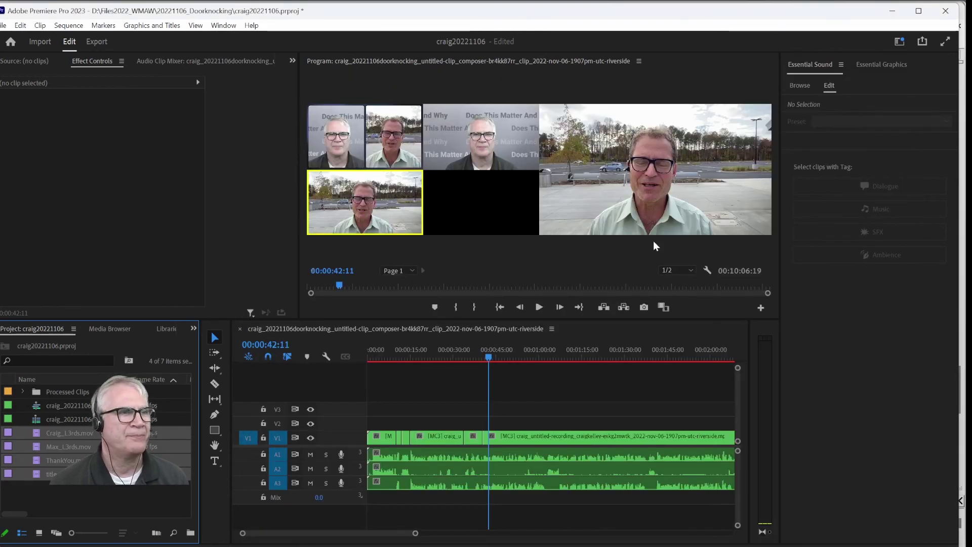
click(53, 474)
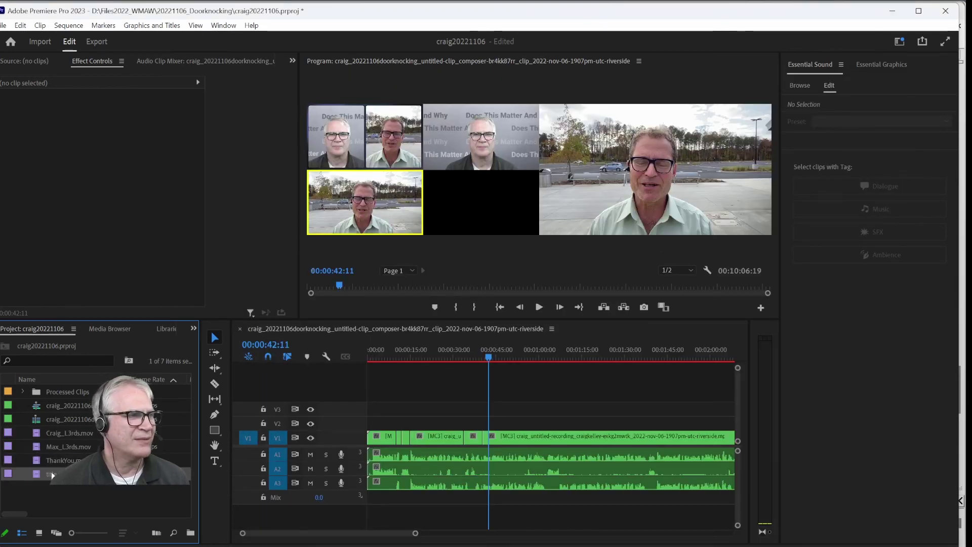
drag(36, 476, 377, 423)
click(500, 307)
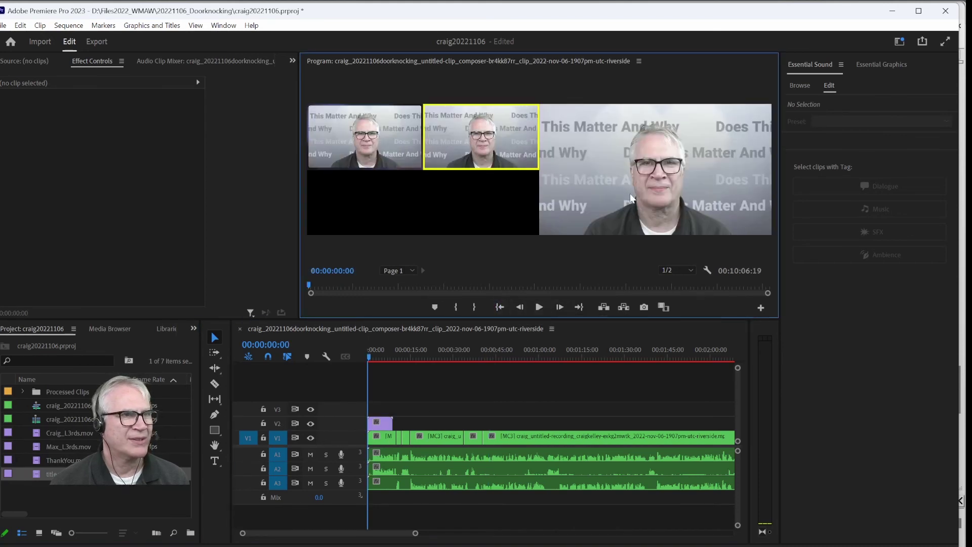
click(538, 307)
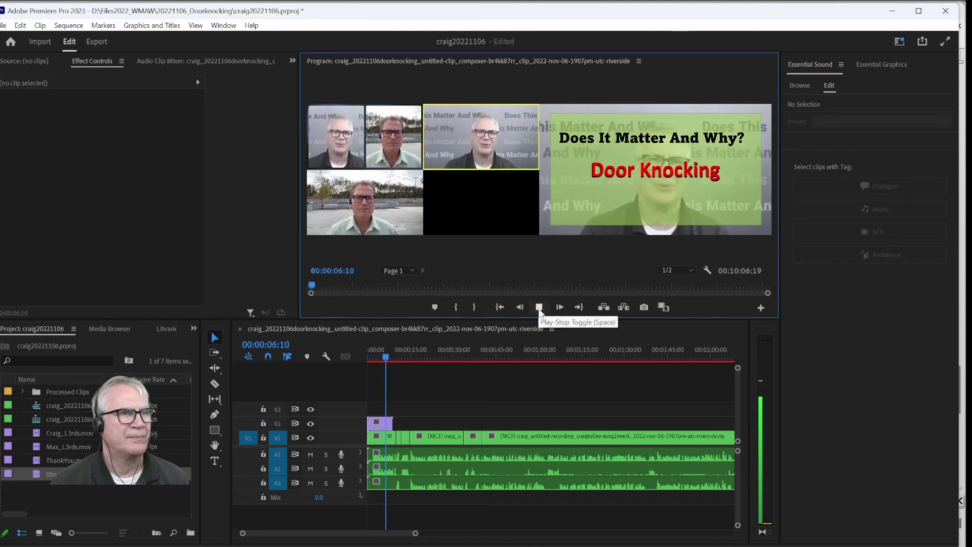
Step: Trim the title clip on V2 to end at 00:00:06:20
click(539, 307)
click(389, 423)
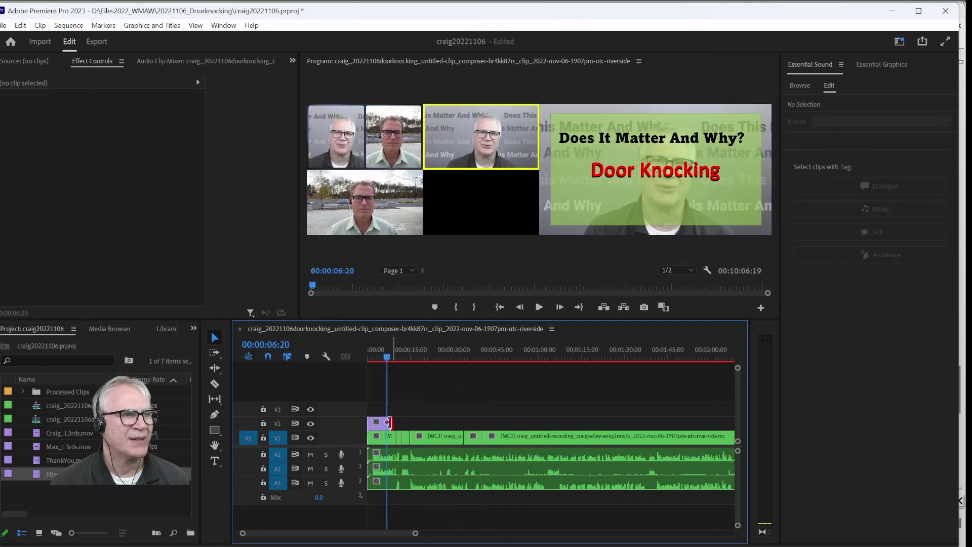
drag(389, 422, 386, 422)
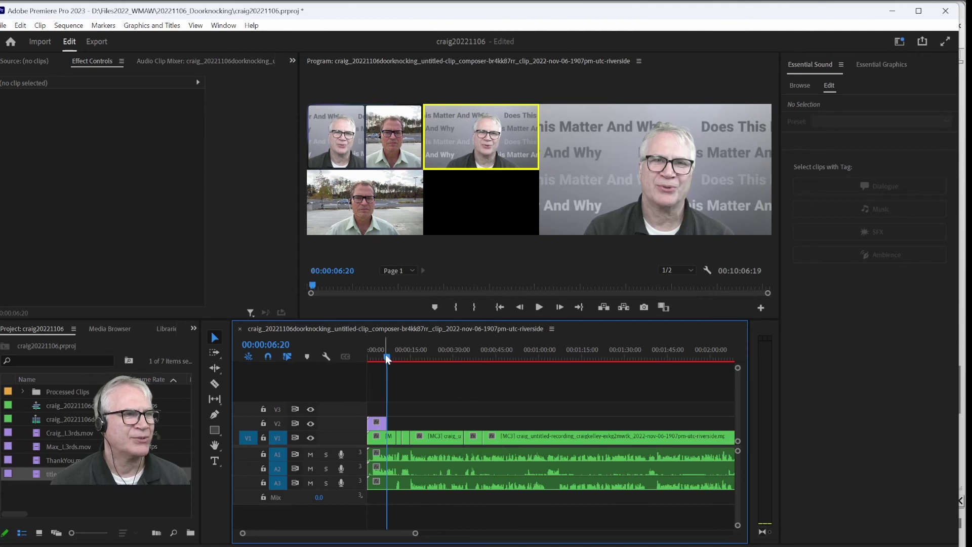
Step: Place the first name lower-third on V2 at 15 seconds and play it back
drag(386, 356, 408, 361)
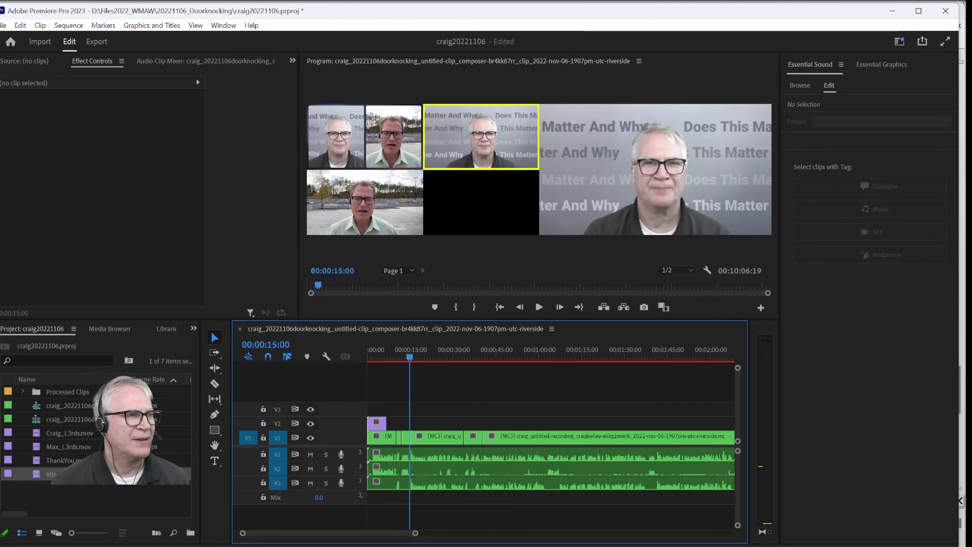
click(43, 430)
drag(44, 430, 413, 423)
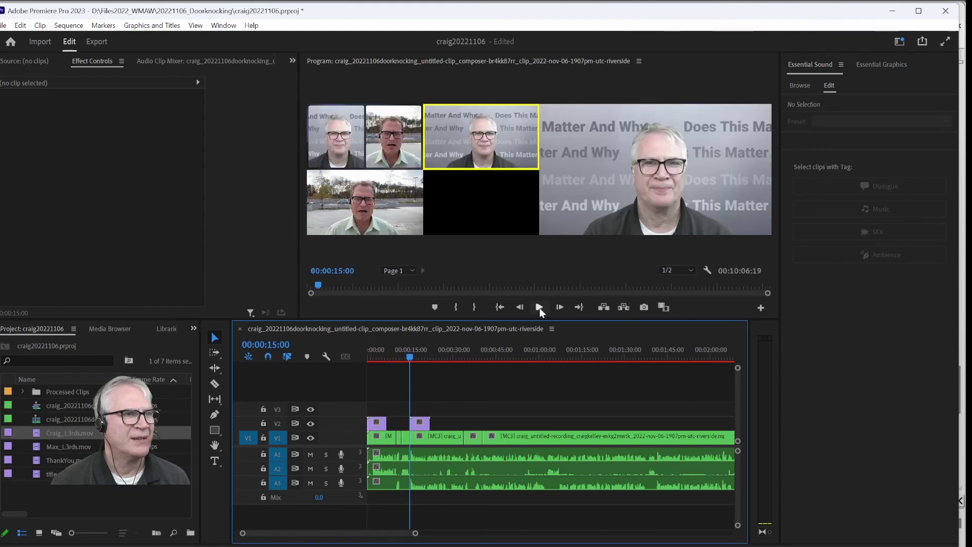
click(539, 307)
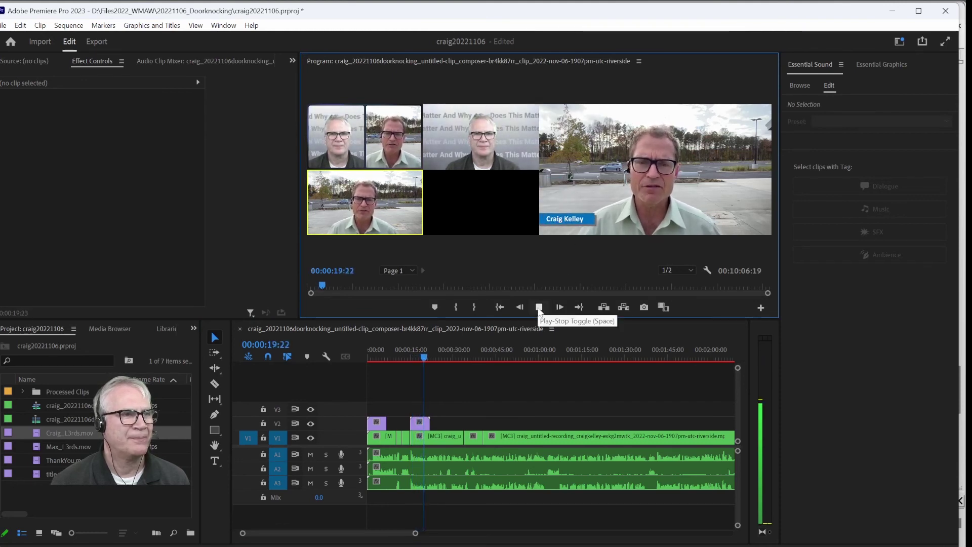
click(539, 309)
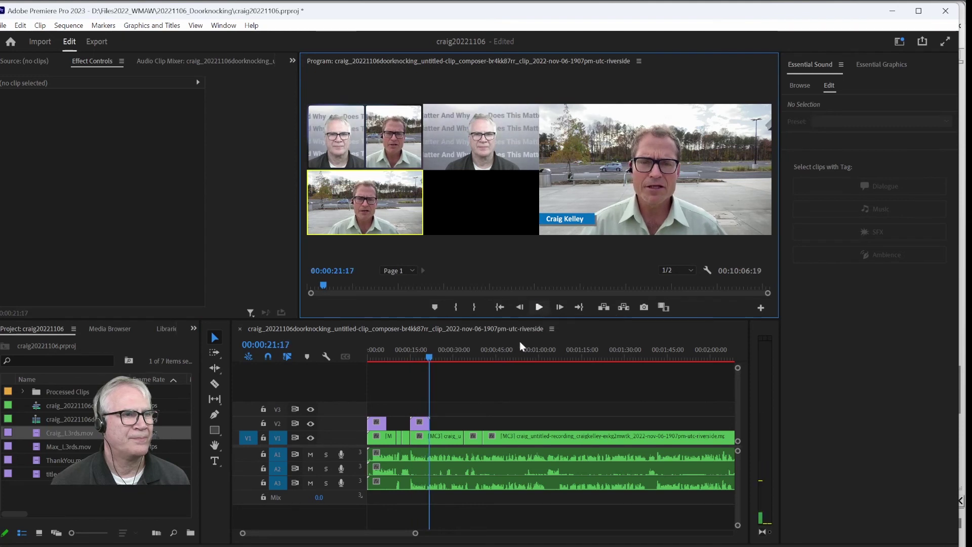
Step: Place the second name lower-third on V2 near 30 seconds and play it back
click(47, 448)
drag(47, 447, 468, 429)
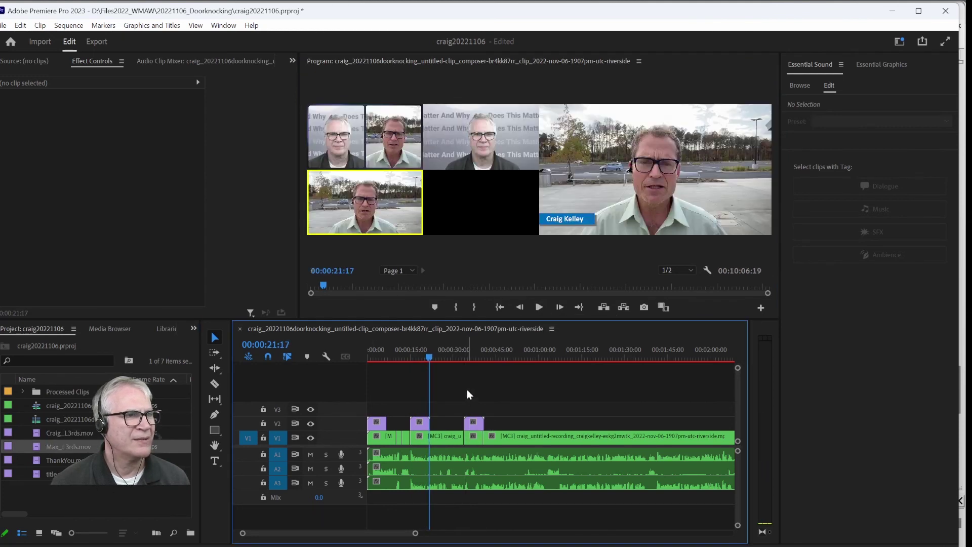
click(463, 357)
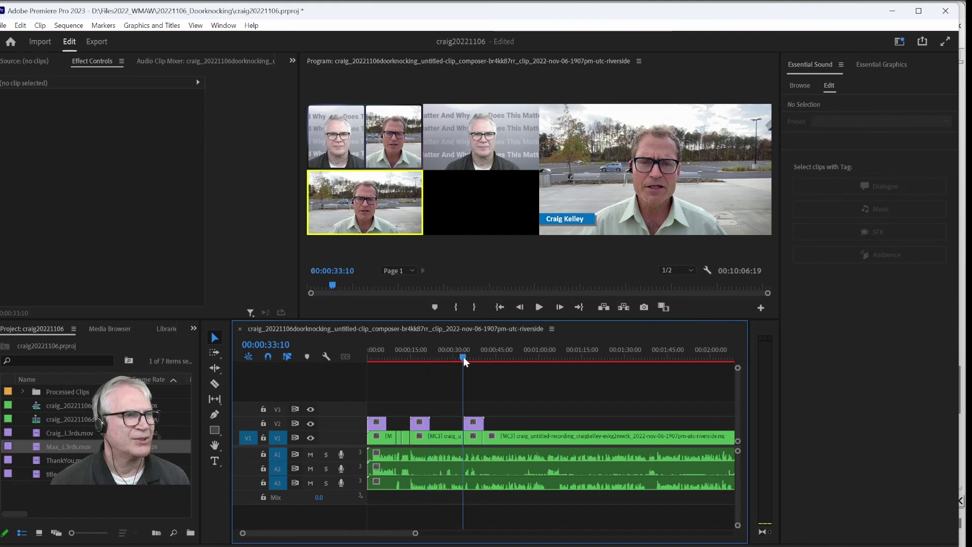
click(538, 308)
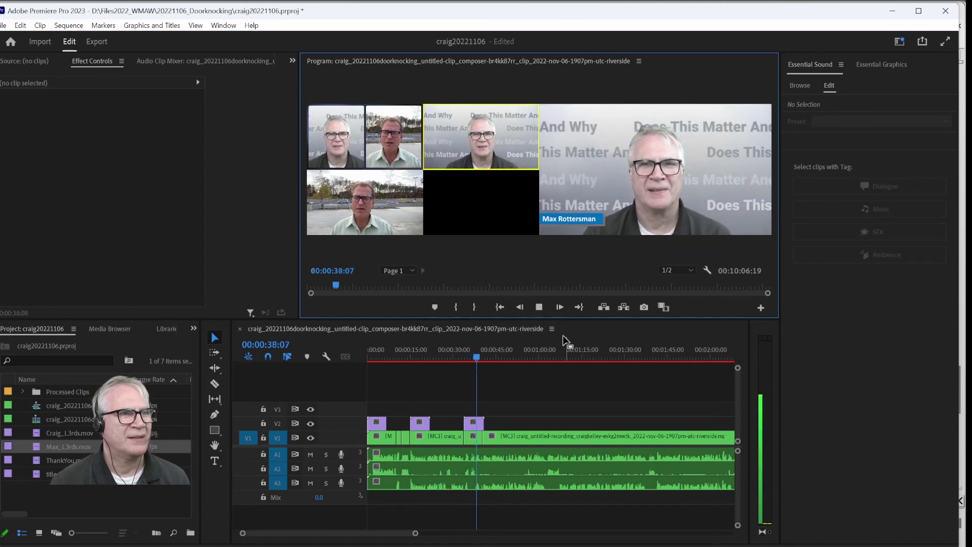
click(540, 307)
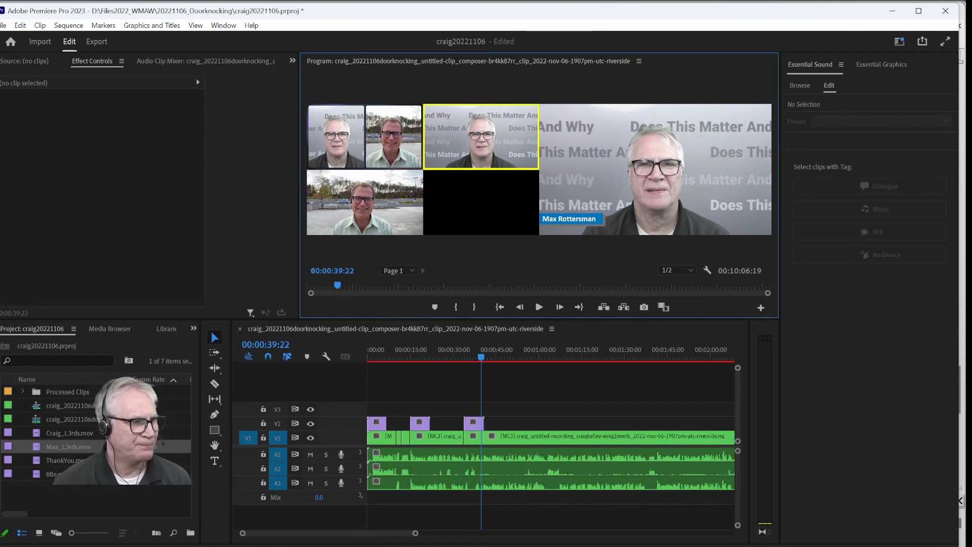
Step: Switch to Chrome showing the 'Does it Matter?' YouTube channel uploads
key(alt+Tab)
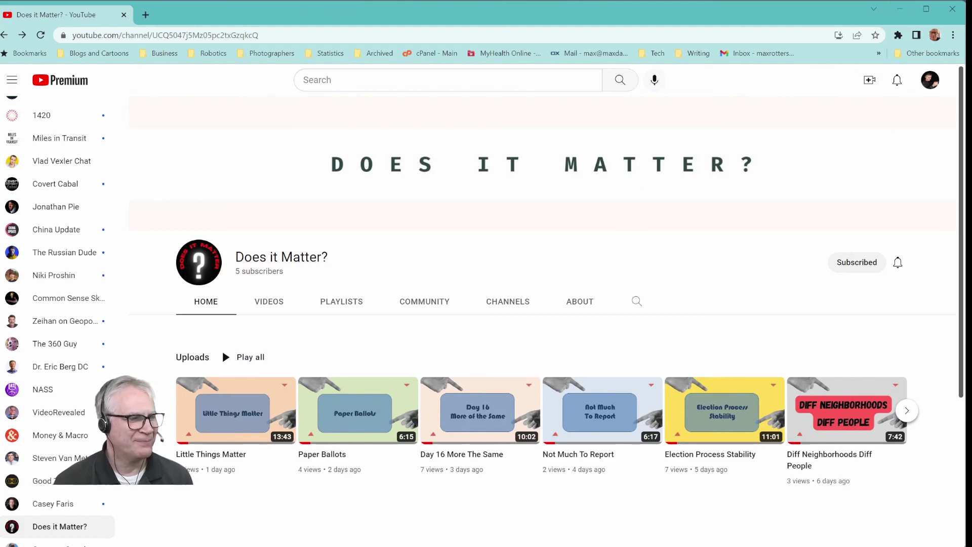
Step: Switch back to the craig20221106 multicam sequence with its three V2 overlays
key(alt+Tab)
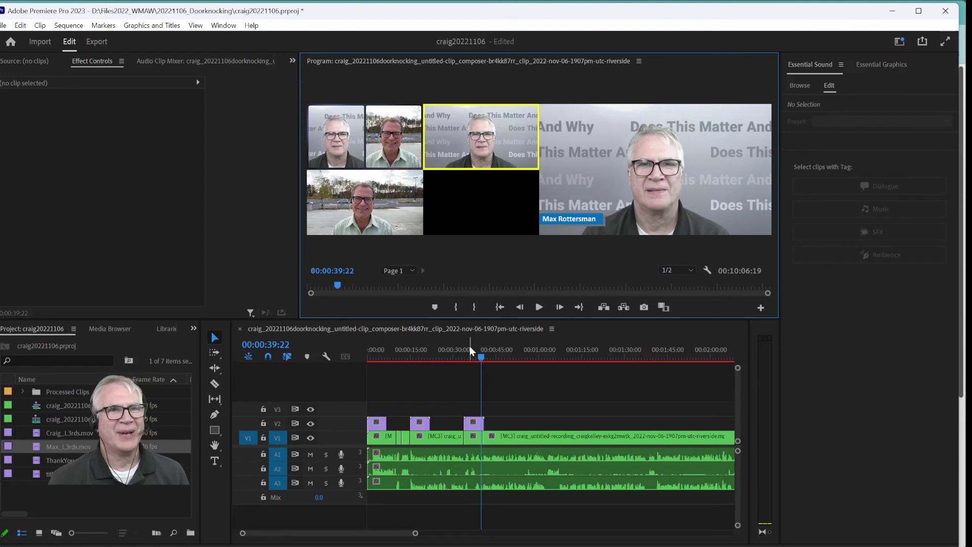